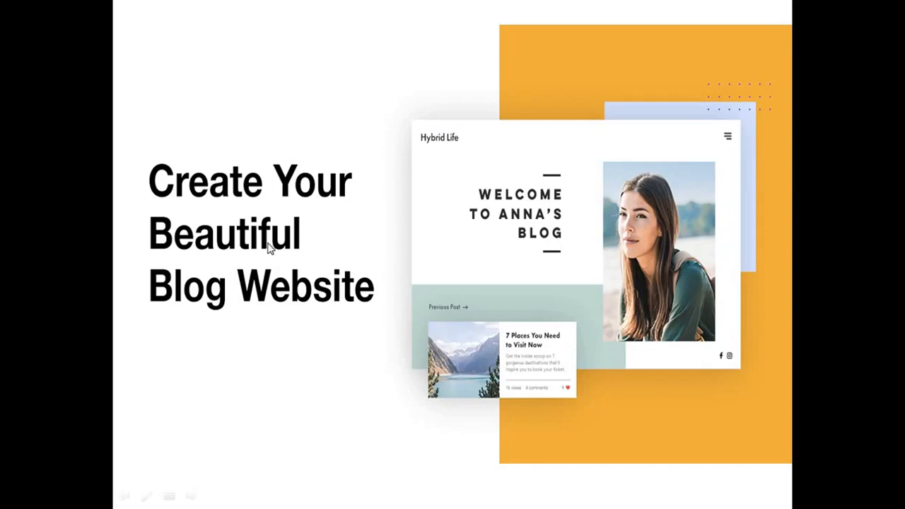
Advance the slideshow to the Google sign-in slide and bring up its context menu
{"action": "left_click", "coordinate": [325, 329]}
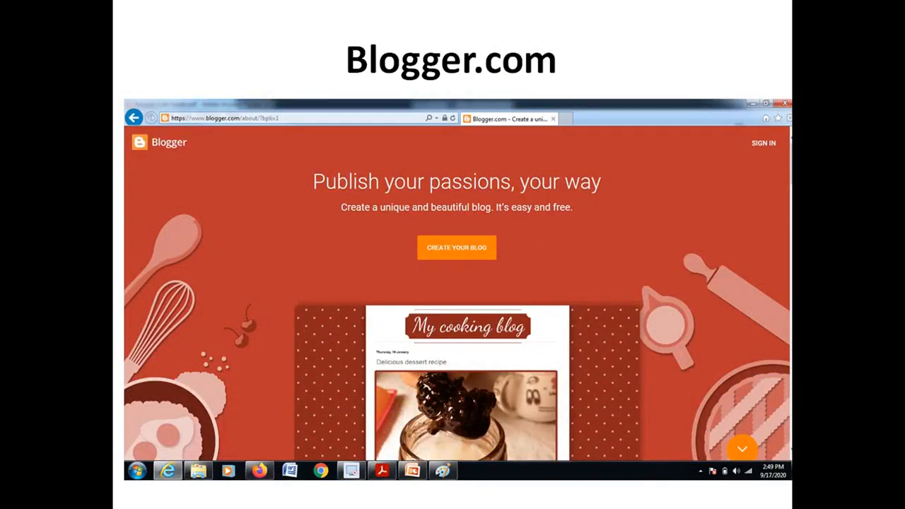
{"action": "key", "text": "Right"}
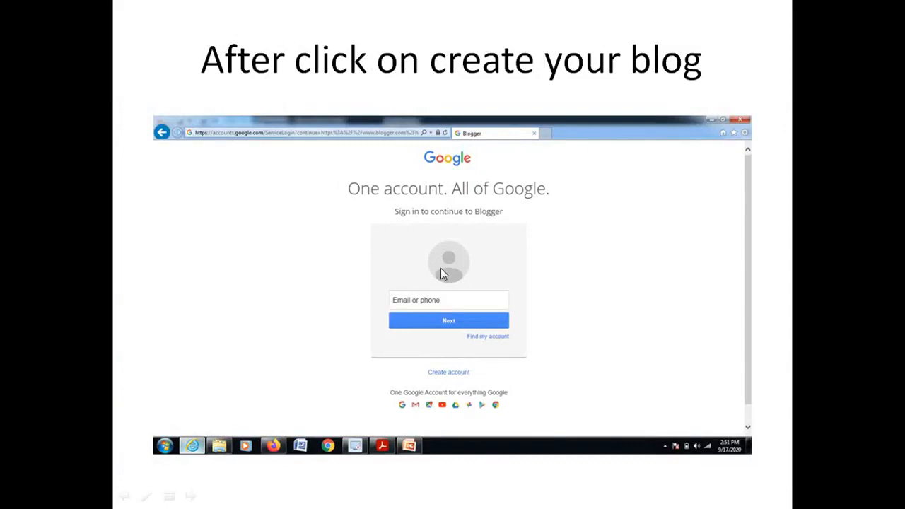
{"action": "right_click", "coordinate": [237, 185]}
End the slideshow and load blogger.com in Firefox
{"action": "left_click", "coordinate": [273, 323]}
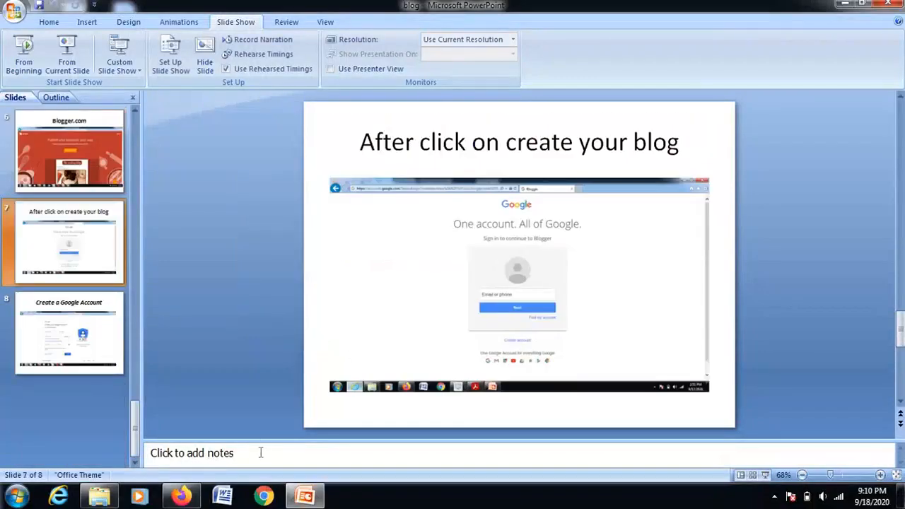
{"action": "left_click", "coordinate": [181, 496]}
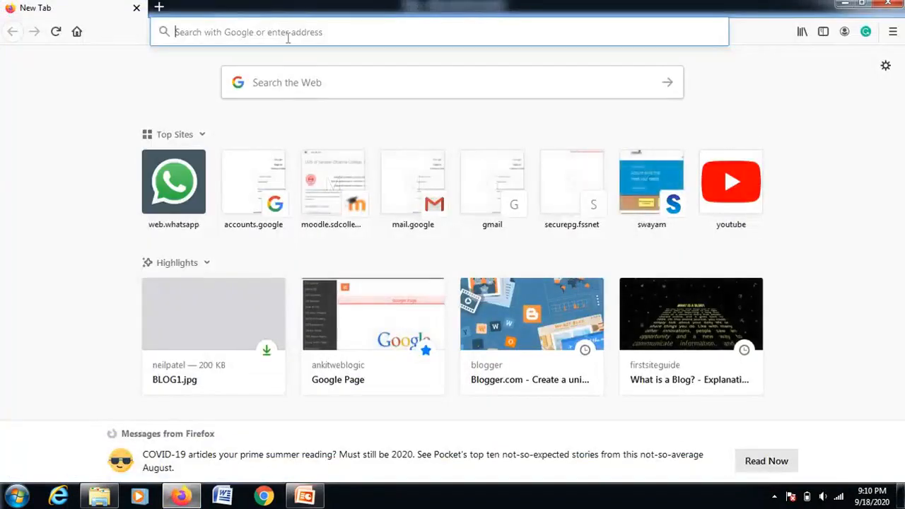
{"action": "left_click", "coordinate": [288, 38]}
{"action": "type", "text": "b"}
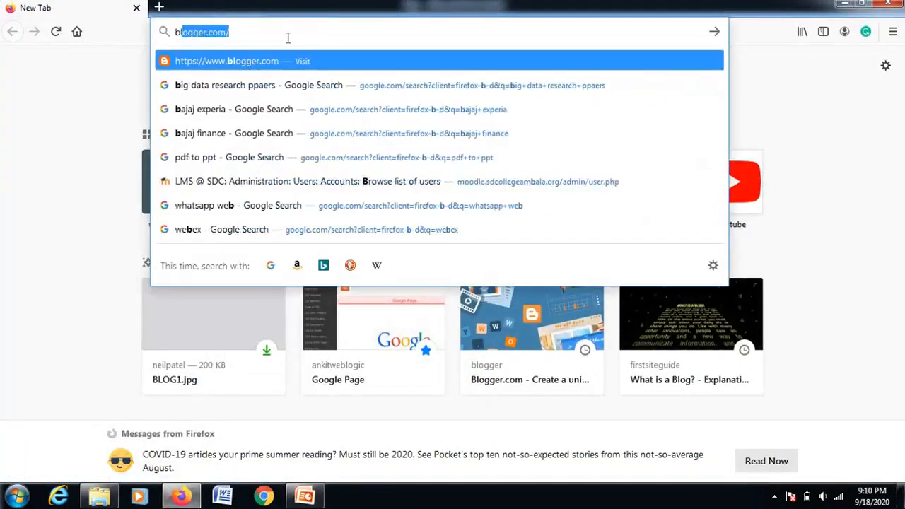
{"action": "type", "text": "logger"}
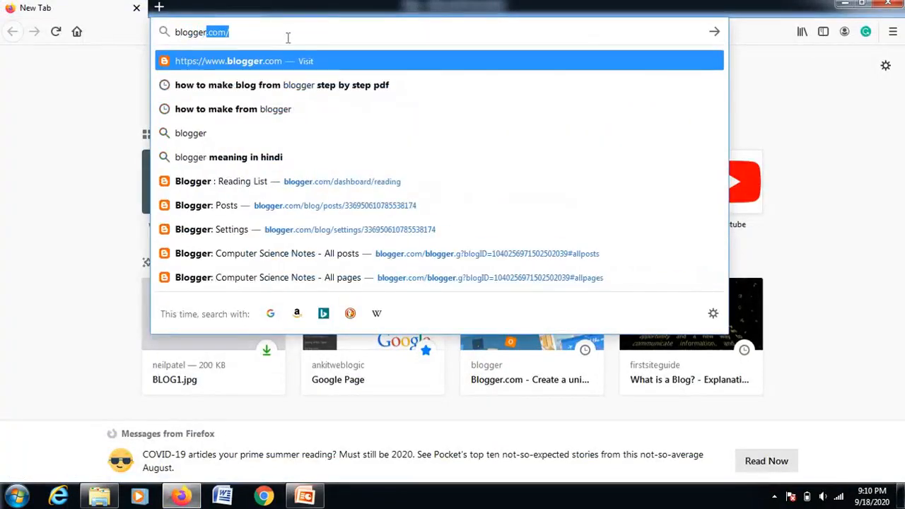
{"action": "type", "text": ".com"}
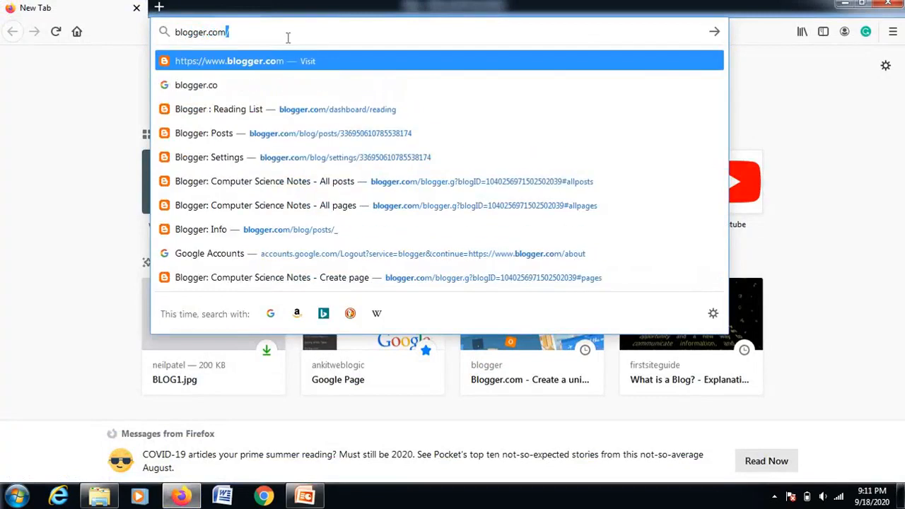
{"action": "key", "text": "Return"}
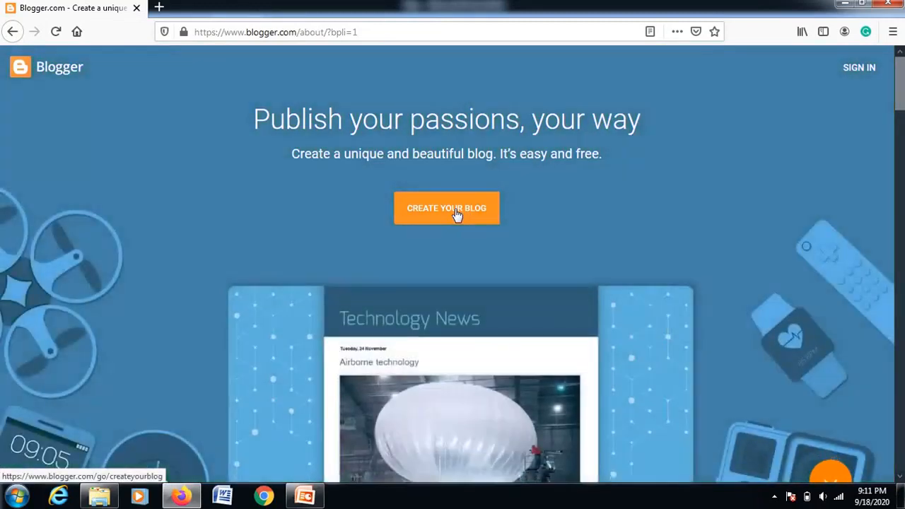
Choose CREATE YOUR BLOG on the Blogger home page
{"action": "left_click", "coordinate": [457, 213]}
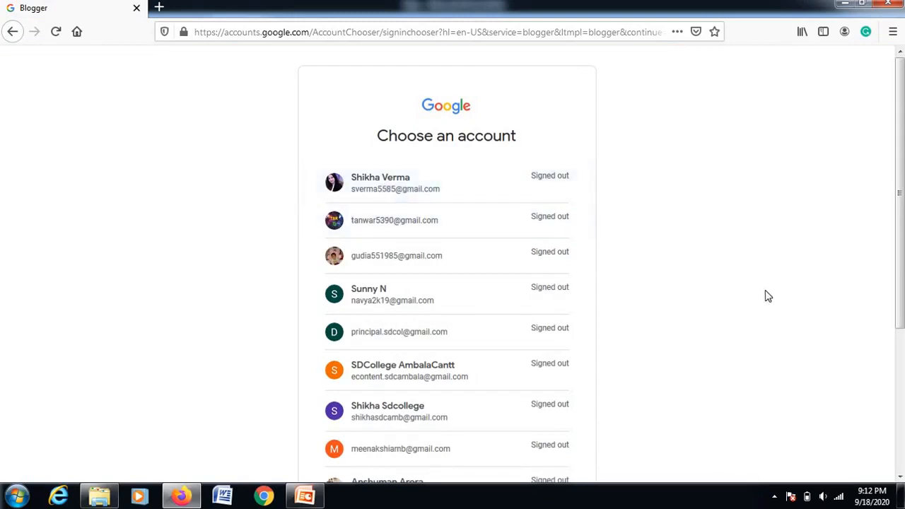
Pick the college Google account and submit its password
{"action": "left_click", "coordinate": [390, 418]}
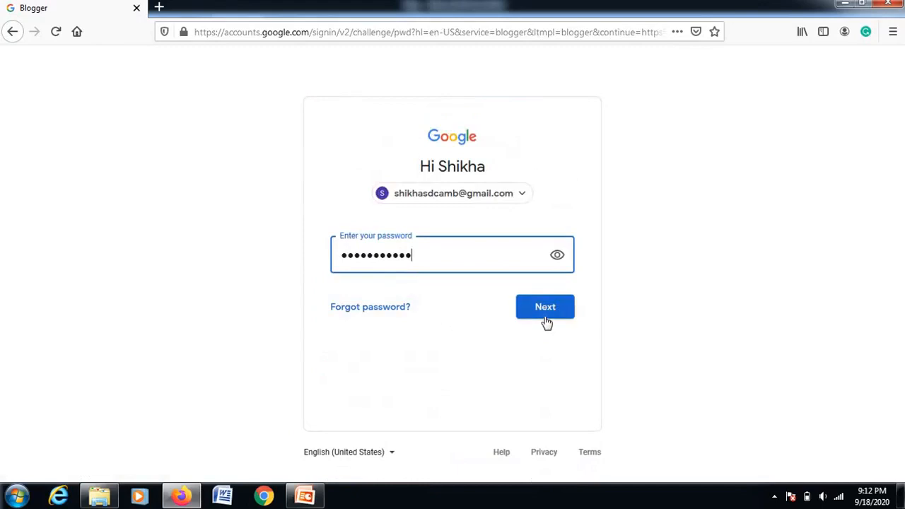
{"action": "left_click", "coordinate": [545, 322]}
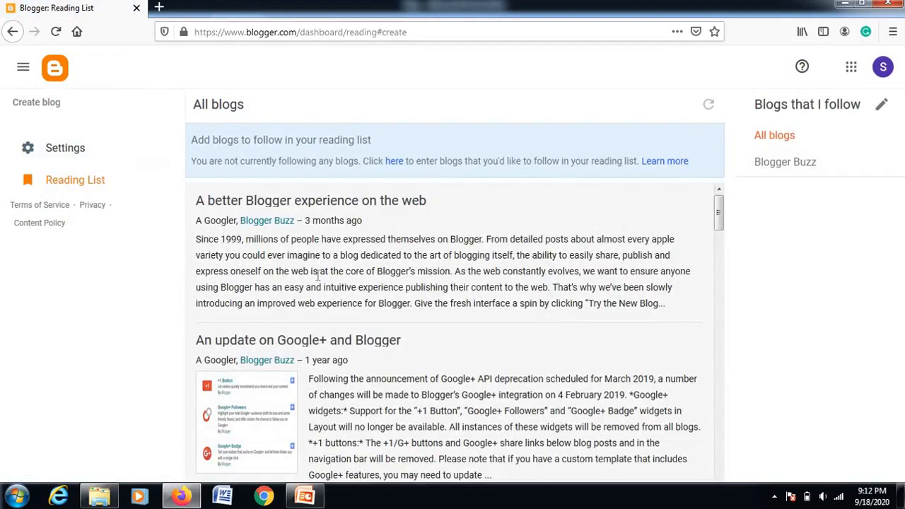
{"action": "left_click", "coordinate": [40, 107]}
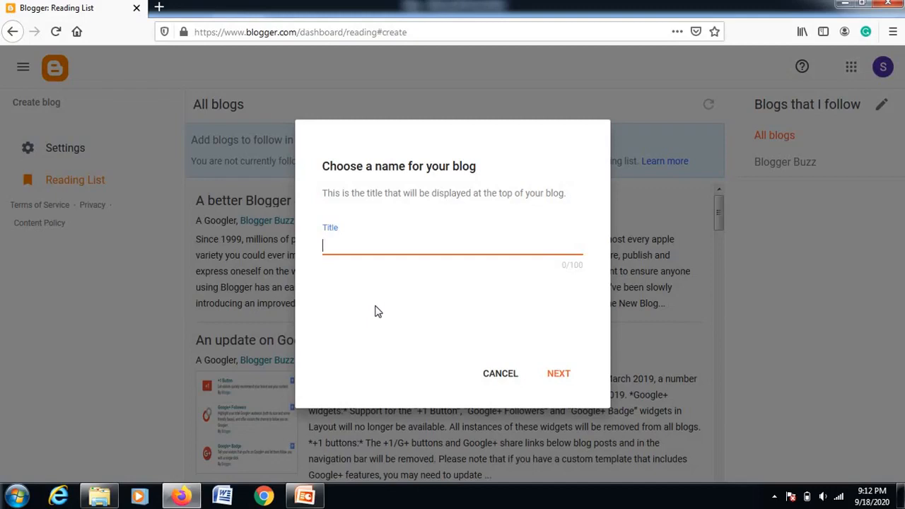
{"action": "left_click", "coordinate": [561, 377]}
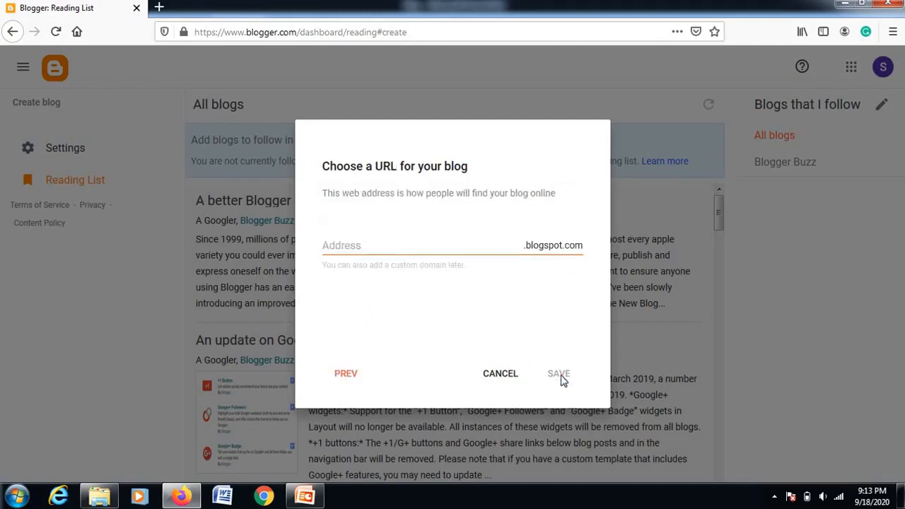
{"action": "left_click", "coordinate": [499, 375]}
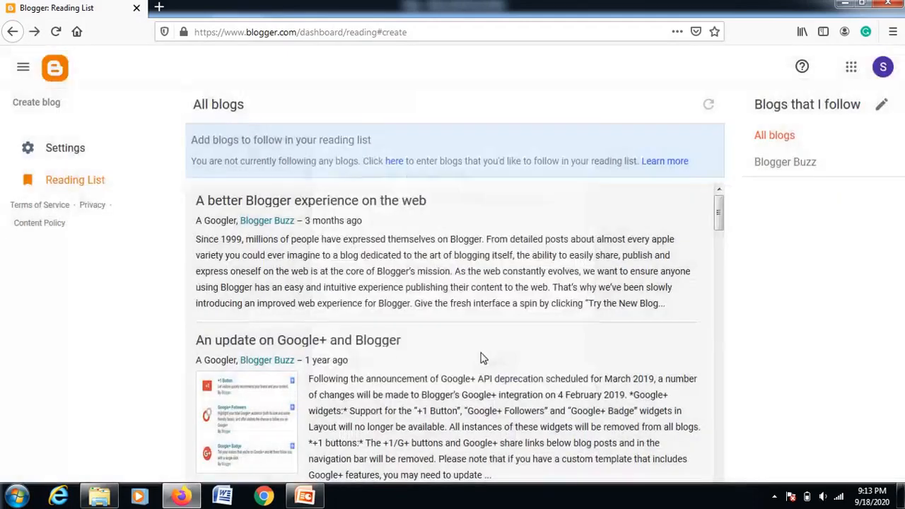
Title the new blog 'WEB DESIGN', continue to the URL step, and dismiss the colour-scheme prompt
{"action": "left_click", "coordinate": [27, 104]}
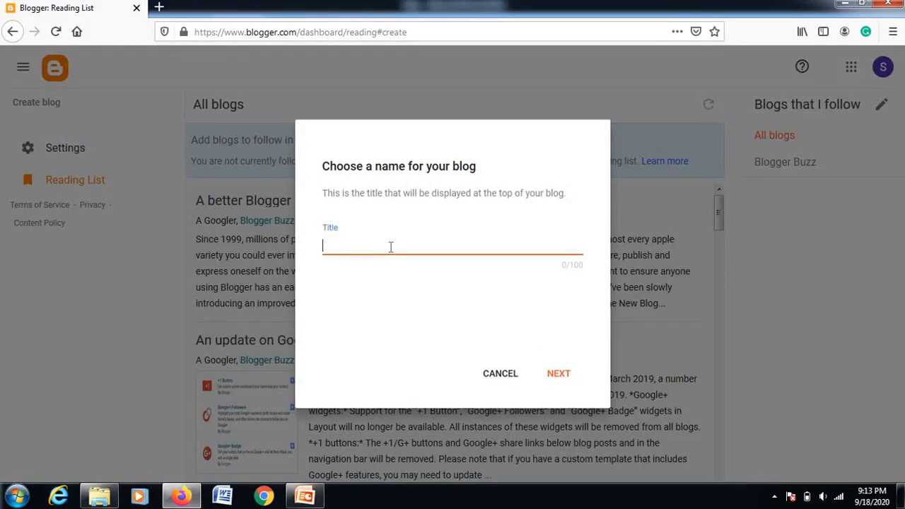
{"action": "type", "text": "WEB DESIGN"}
{"action": "left_click", "coordinate": [568, 376]}
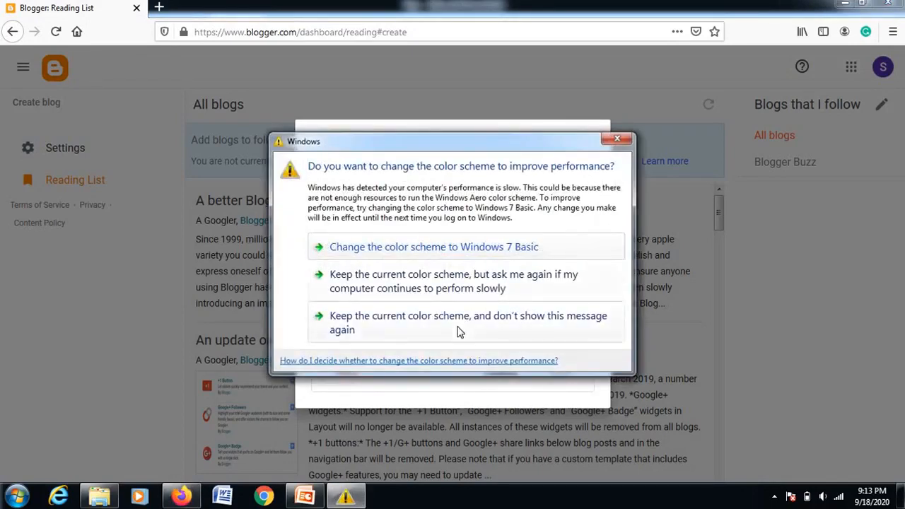
{"action": "left_click", "coordinate": [458, 331]}
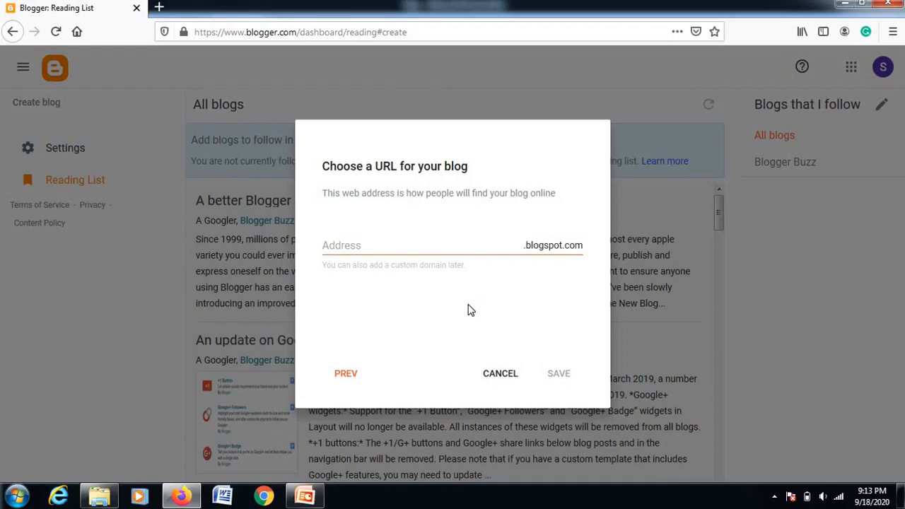
Set the blog address to webdesignsept2020.blogspot.com and save the blog
{"action": "left_click", "coordinate": [396, 239]}
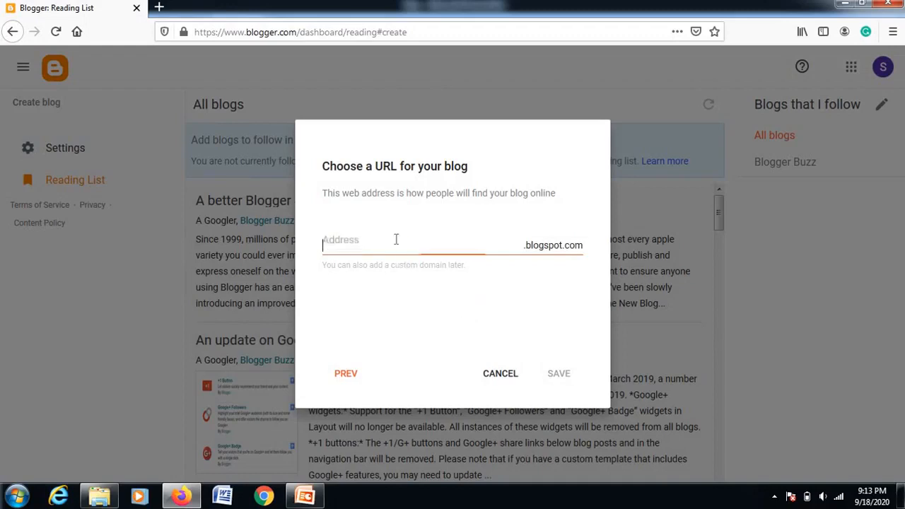
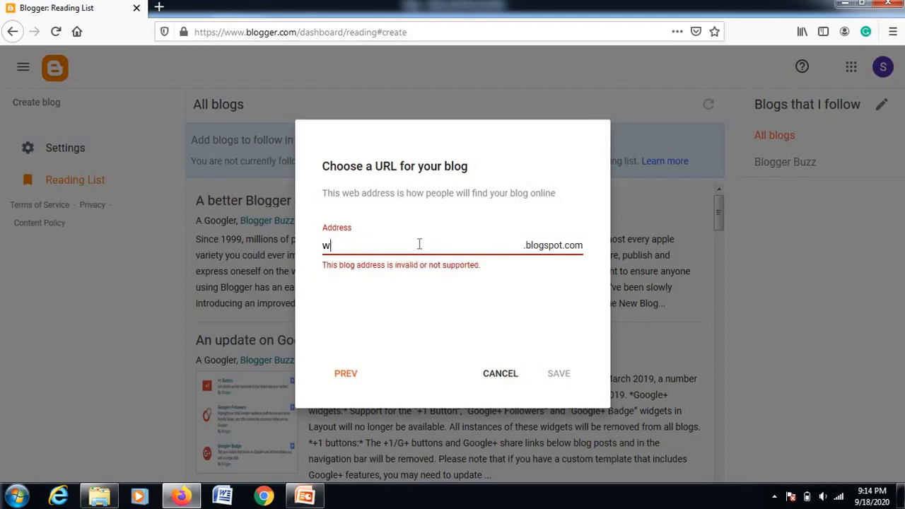
{"action": "type", "text": "webdesign2020"}
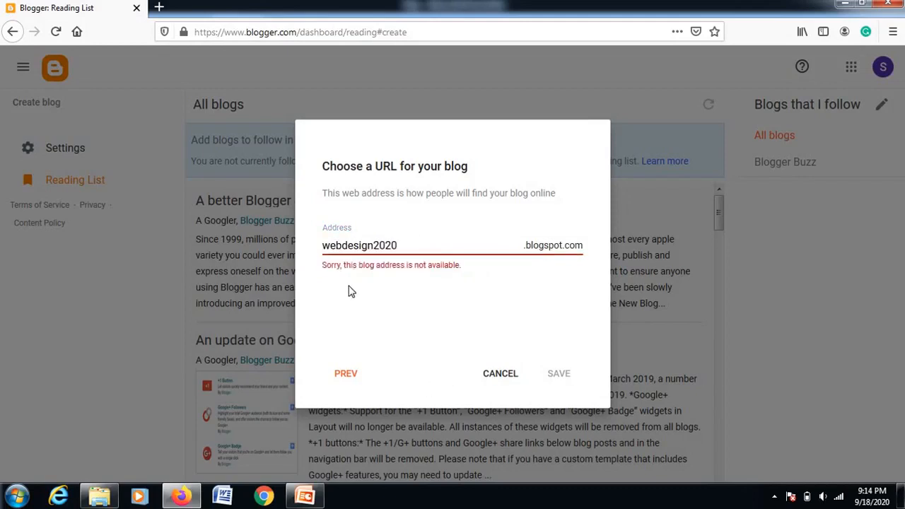
{"action": "left_click", "coordinate": [374, 246]}
{"action": "type", "text": "sep"}
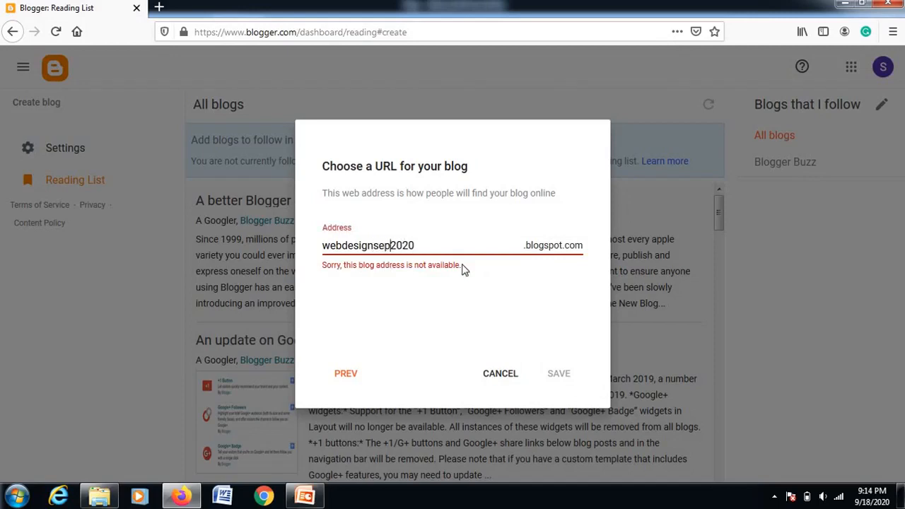
{"action": "type", "text": "t"}
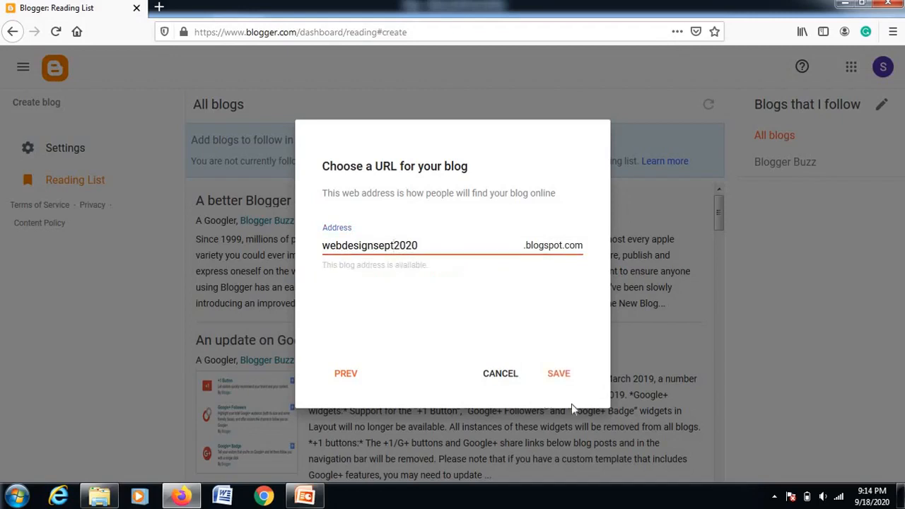
{"action": "left_click", "coordinate": [559, 375]}
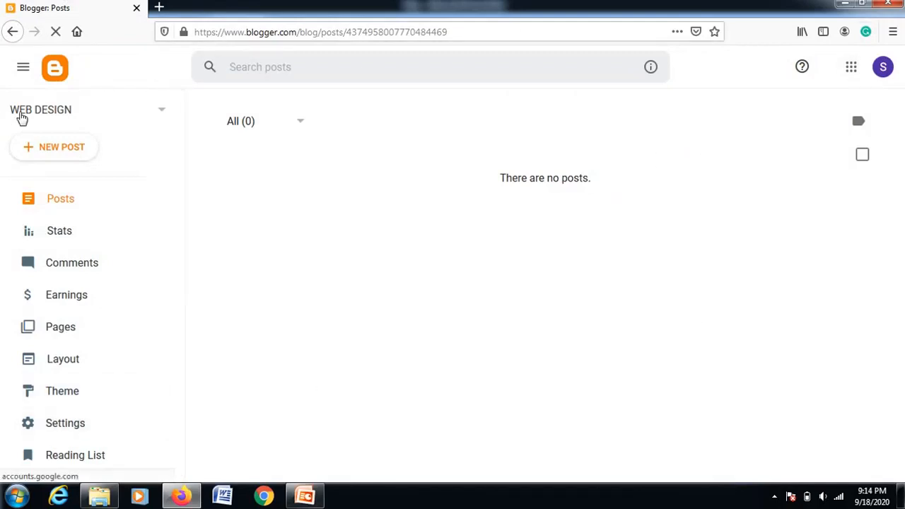
Select WEB DESIGN from the blog list and scroll through its sidebar sections
{"action": "left_click", "coordinate": [150, 113]}
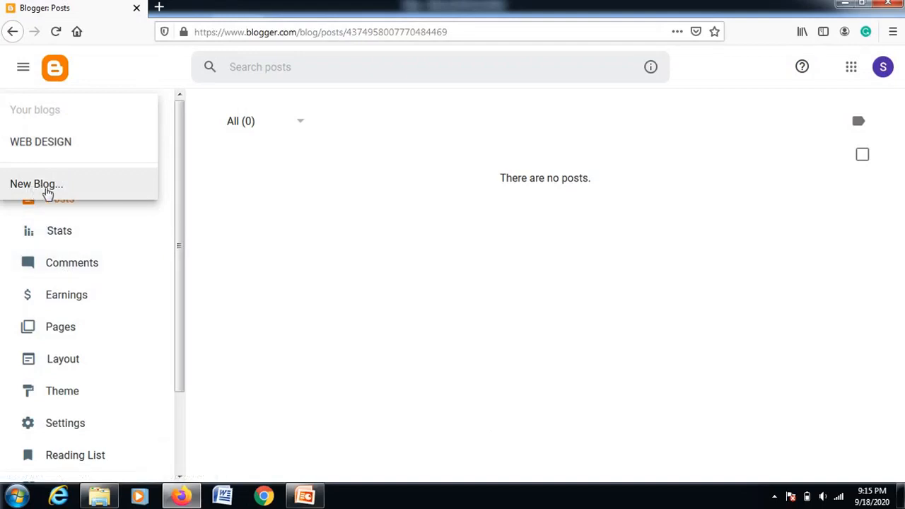
{"action": "left_click", "coordinate": [58, 141]}
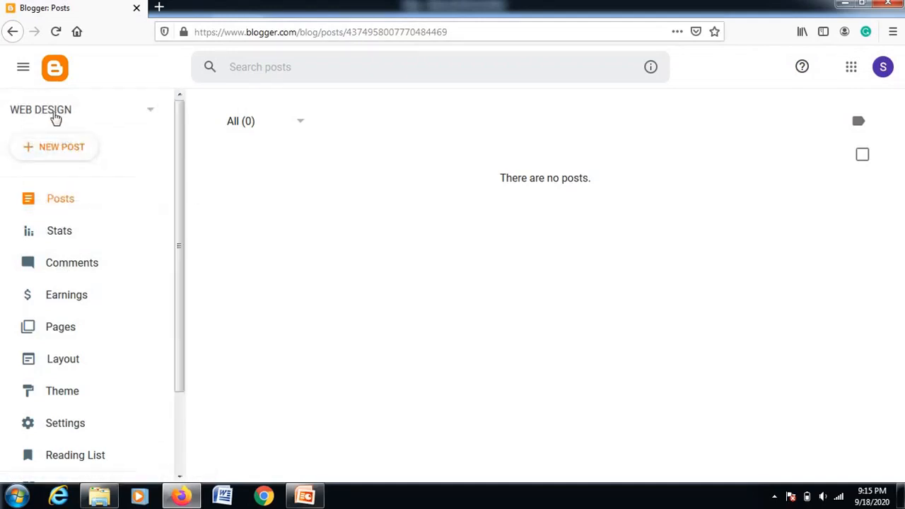
{"action": "left_click", "coordinate": [151, 113]}
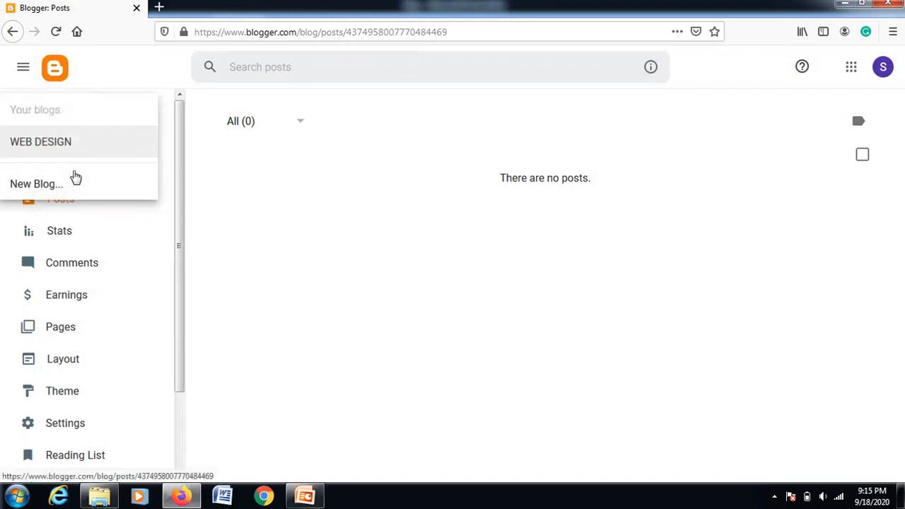
{"action": "left_click", "coordinate": [205, 117]}
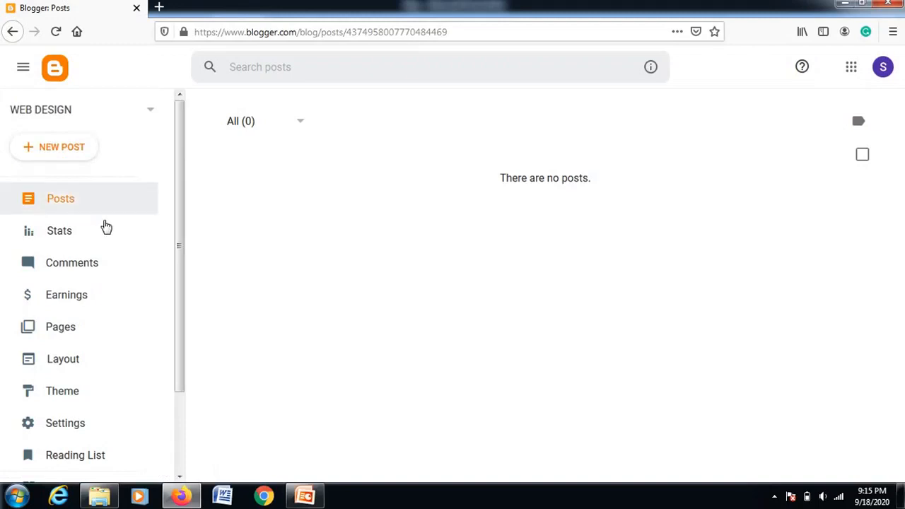
{"action": "scroll", "coordinate": [168, 461], "scroll_direction": "down", "scroll_amount": 3}
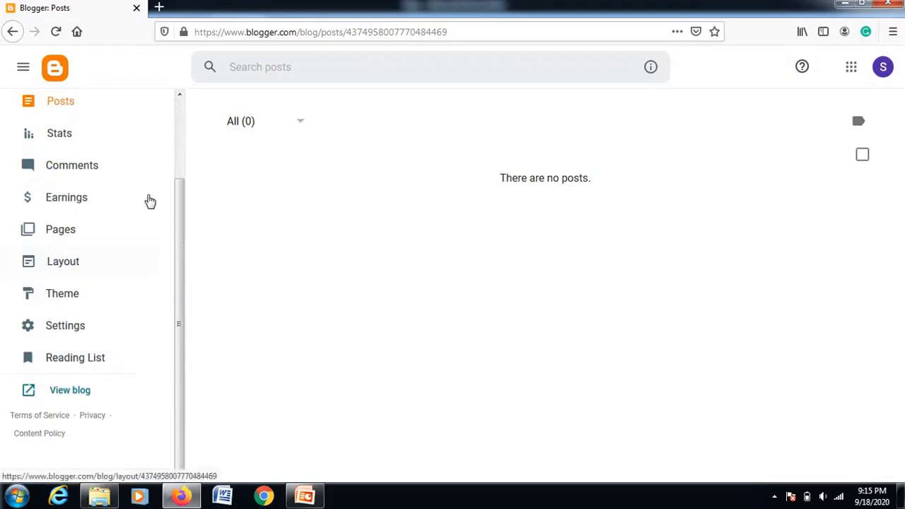
{"action": "scroll", "coordinate": [99, 142], "scroll_direction": "up", "scroll_amount": 3}
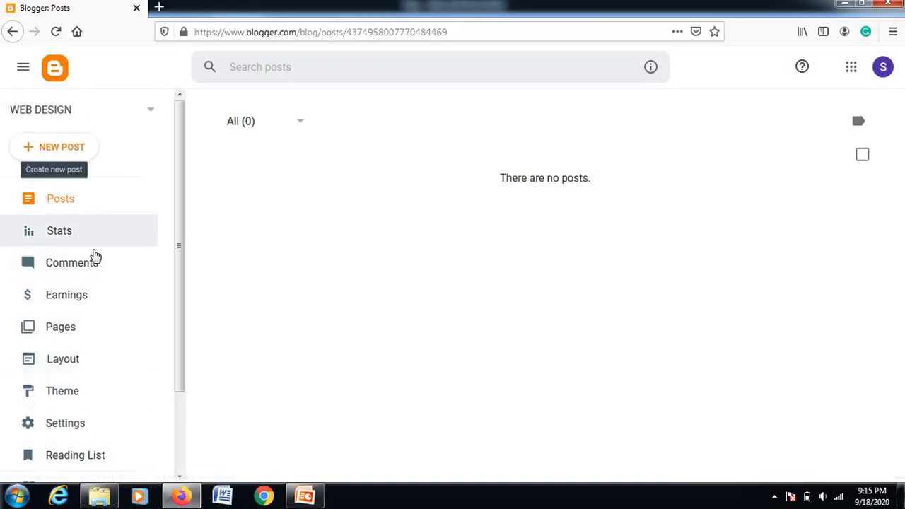
Look at the Comments and Earnings sections, then the empty Pages list
{"action": "left_click", "coordinate": [63, 272]}
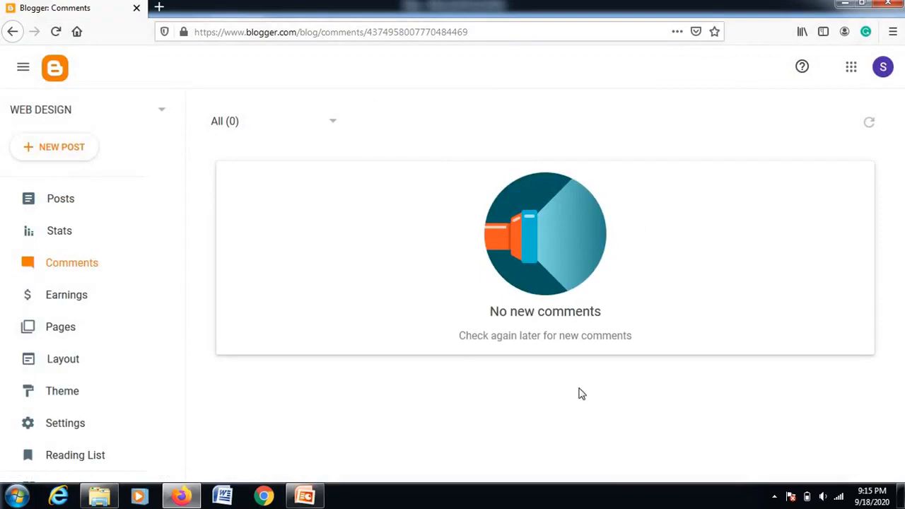
{"action": "left_click", "coordinate": [57, 303]}
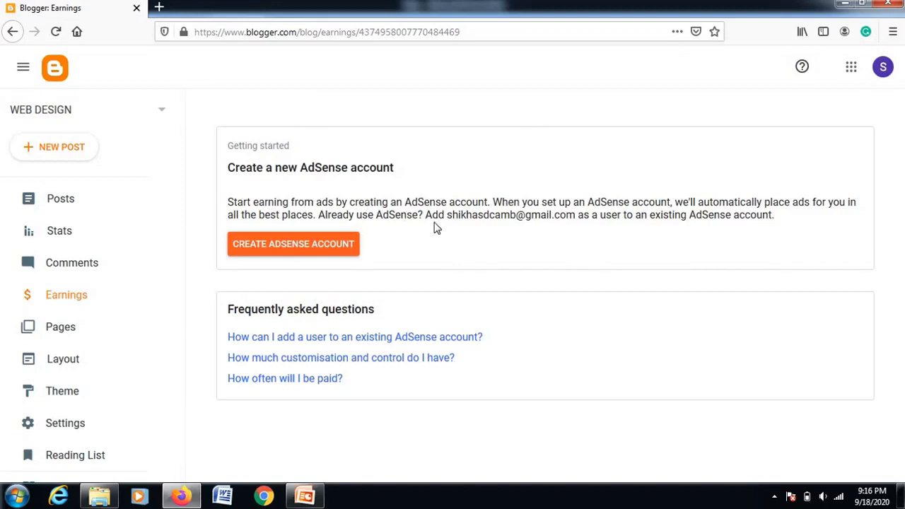
{"action": "left_click", "coordinate": [68, 338]}
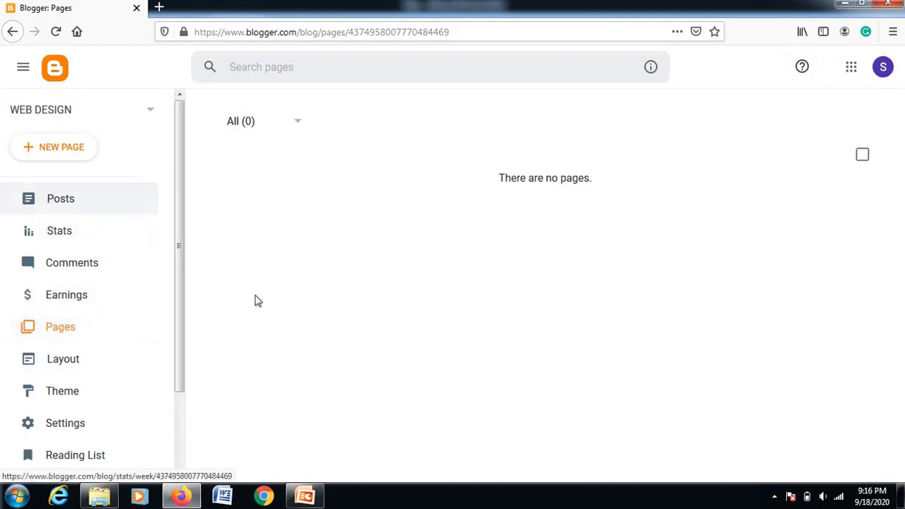
Scroll through the Layout gadgets such as About Me, Blog Archive, Pages and AdSense
{"action": "left_click", "coordinate": [73, 367]}
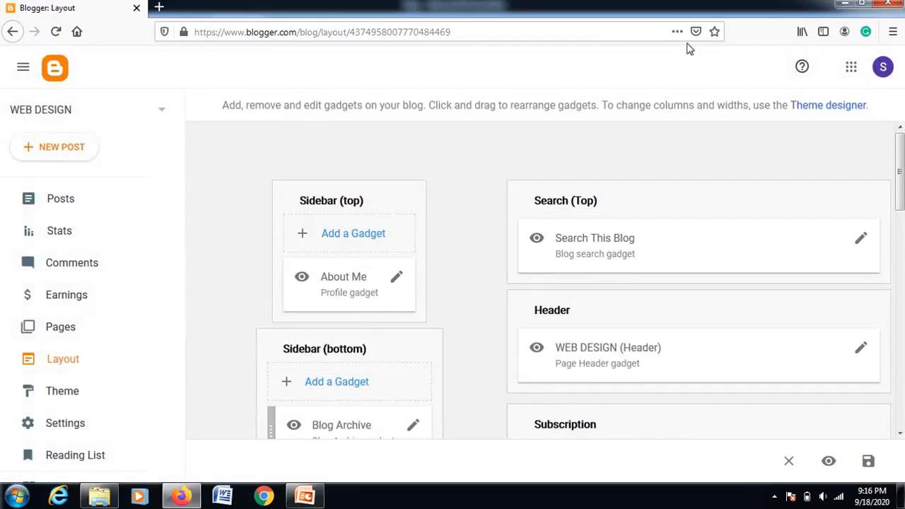
{"action": "scroll", "coordinate": [615, 249], "scroll_direction": "down", "scroll_amount": 3}
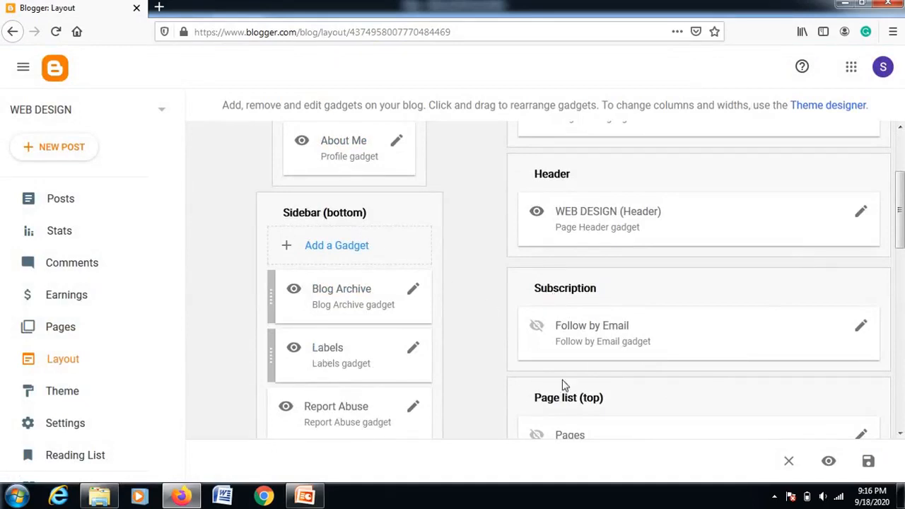
{"action": "scroll", "coordinate": [618, 401], "scroll_direction": "down", "scroll_amount": 3}
{"action": "scroll", "coordinate": [596, 370], "scroll_direction": "down", "scroll_amount": 9}
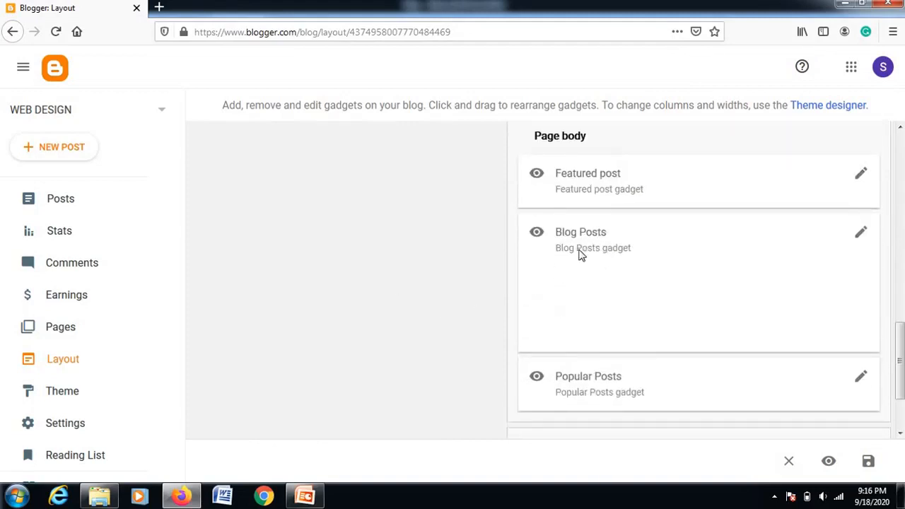
{"action": "scroll", "coordinate": [407, 294], "scroll_direction": "up", "scroll_amount": 5}
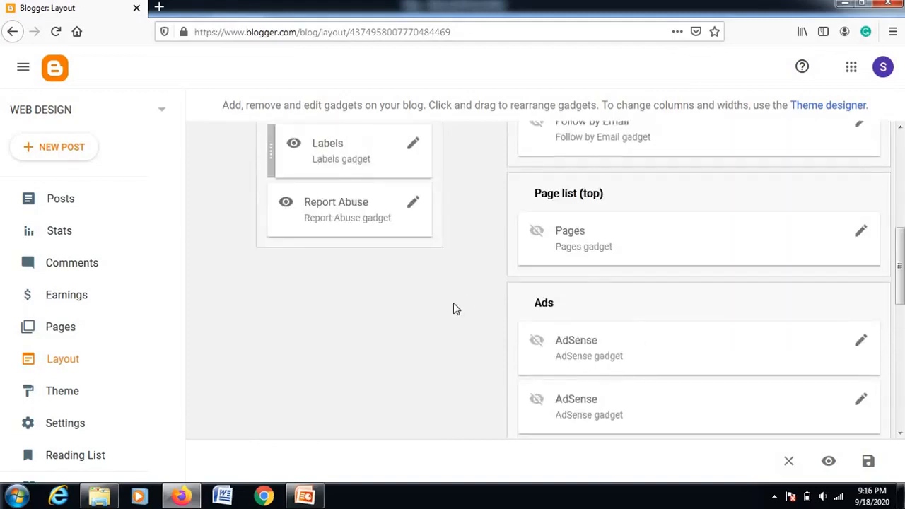
{"action": "scroll", "coordinate": [495, 298], "scroll_direction": "up", "scroll_amount": 6}
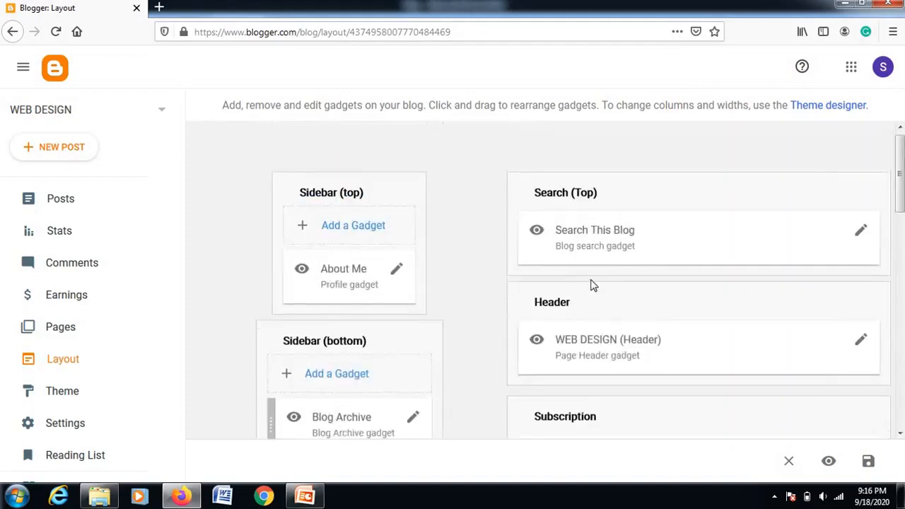
Select the Contempo Aqua thumbnail in Theme to show its Preview, Customise and Apply options
{"action": "left_click", "coordinate": [57, 395]}
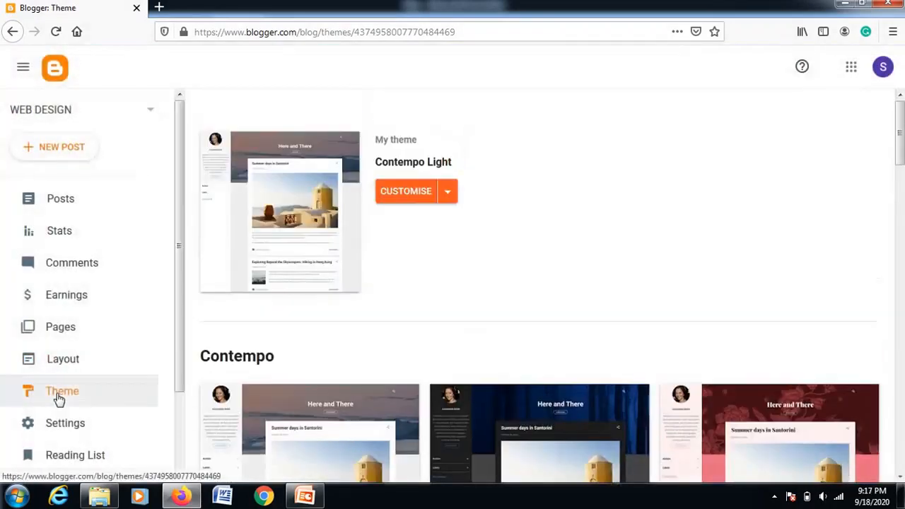
{"action": "scroll", "coordinate": [551, 265], "scroll_direction": "down", "scroll_amount": 2}
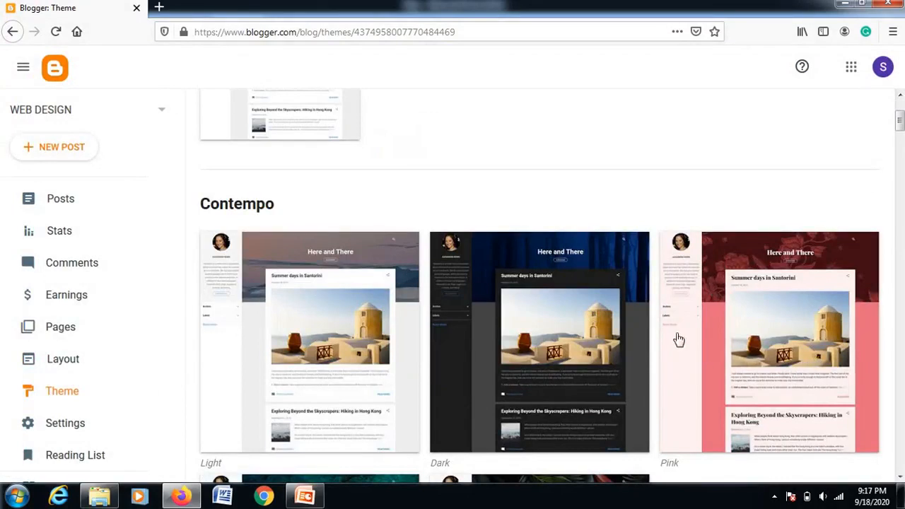
{"action": "scroll", "coordinate": [800, 345], "scroll_direction": "down", "scroll_amount": 3}
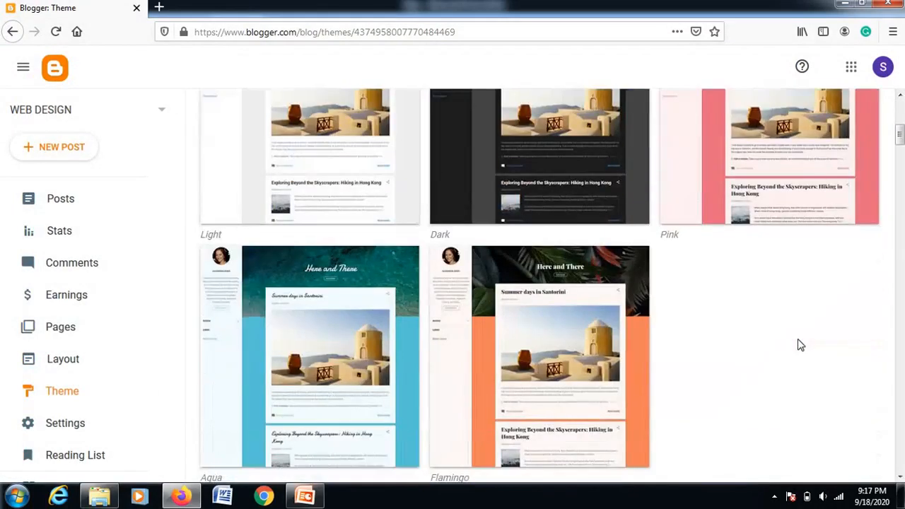
{"action": "left_click", "coordinate": [319, 364]}
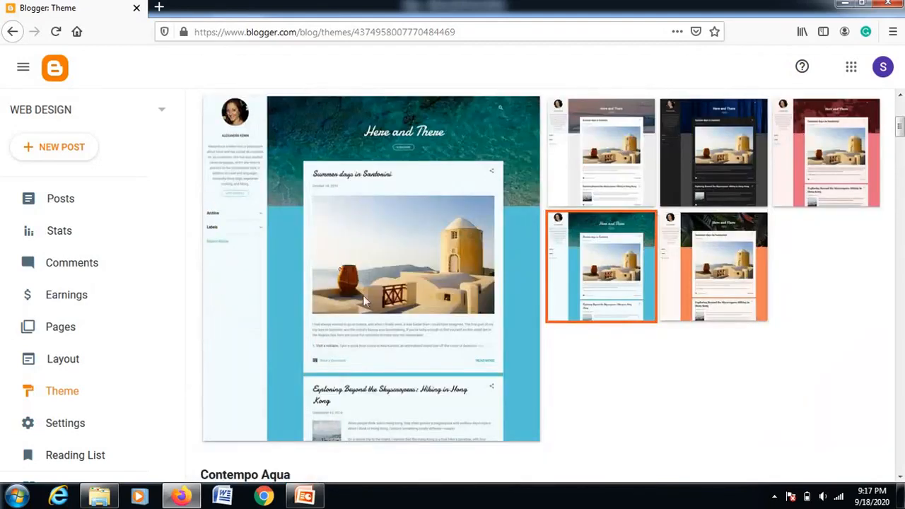
{"action": "scroll", "coordinate": [363, 295], "scroll_direction": "down", "scroll_amount": 3}
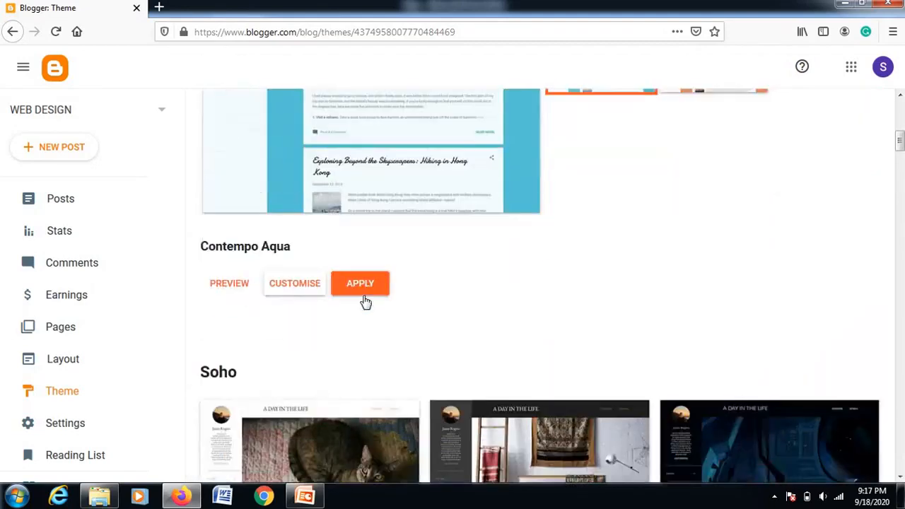
Preview the WEB DESIGN blog in Contempo Aqua, scrolling through the ocean-header page
{"action": "left_click", "coordinate": [230, 283]}
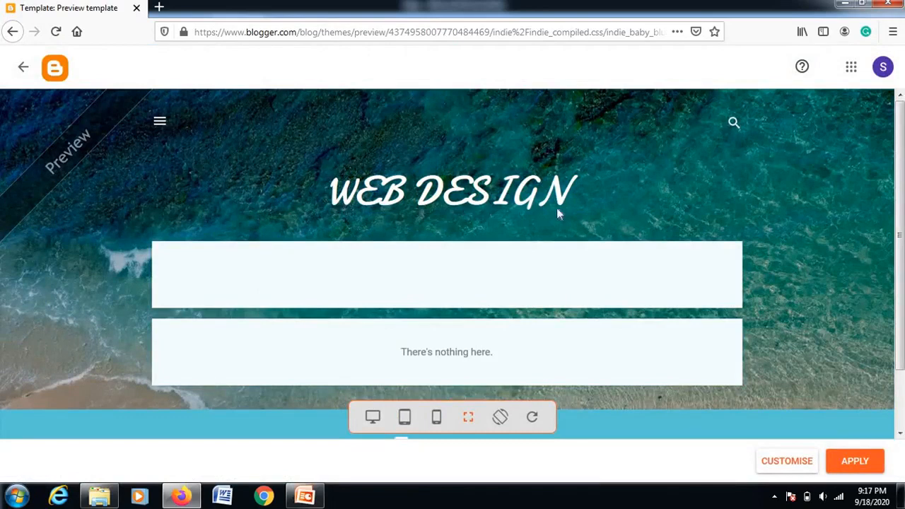
{"action": "scroll", "coordinate": [545, 210], "scroll_direction": "down", "scroll_amount": 2}
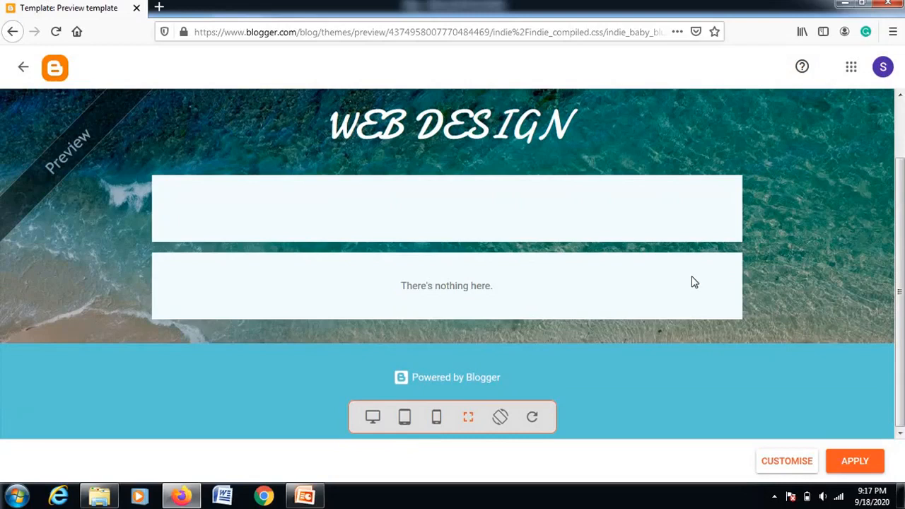
{"action": "scroll", "coordinate": [622, 264], "scroll_direction": "up", "scroll_amount": 2}
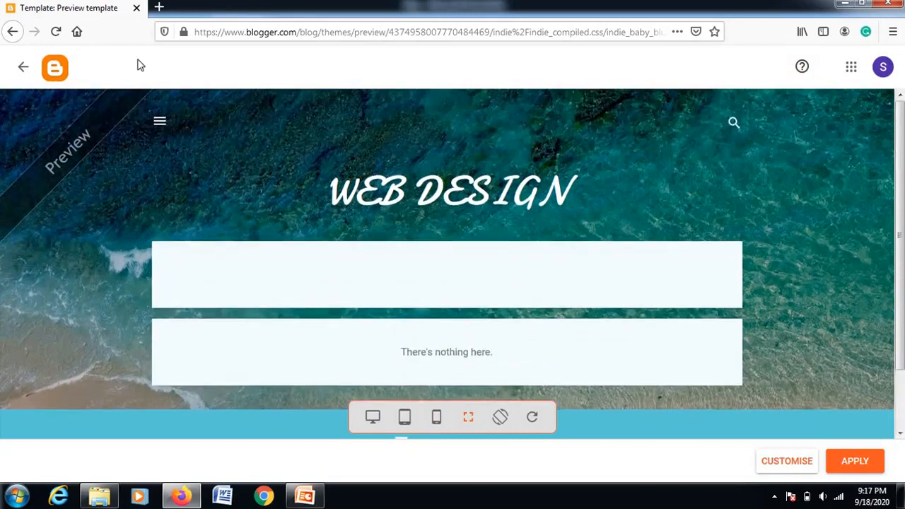
Return to the theme gallery and apply Contempo Aqua so it becomes 'My theme'
{"action": "left_click", "coordinate": [13, 34]}
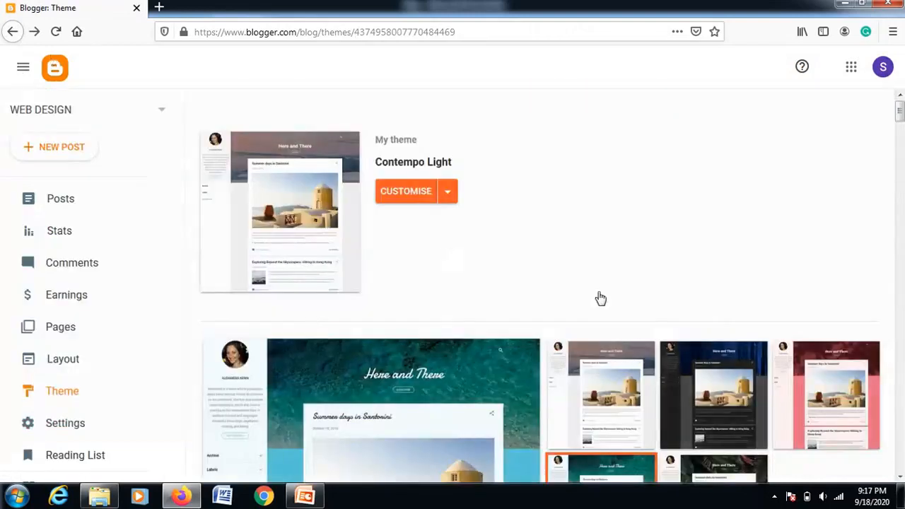
{"action": "scroll", "coordinate": [605, 290], "scroll_direction": "down", "scroll_amount": 3}
{"action": "scroll", "coordinate": [293, 252], "scroll_direction": "down", "scroll_amount": 2}
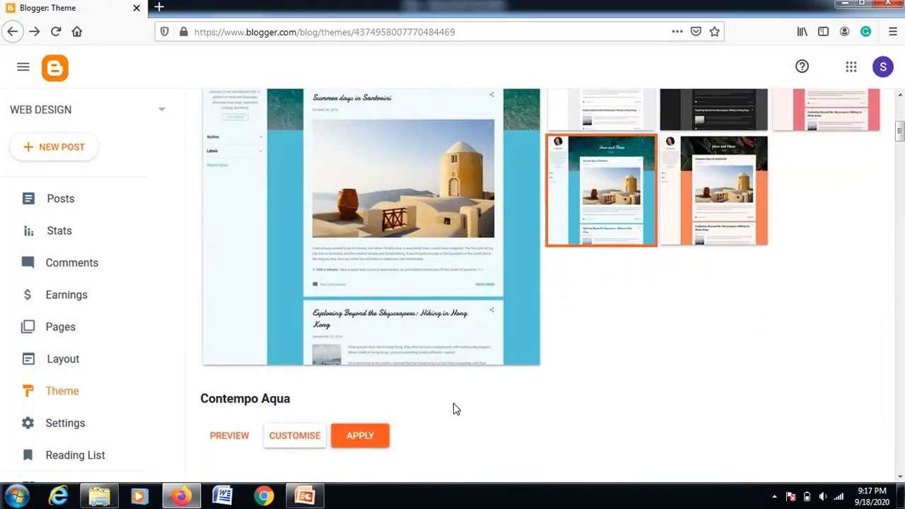
{"action": "left_click", "coordinate": [362, 437]}
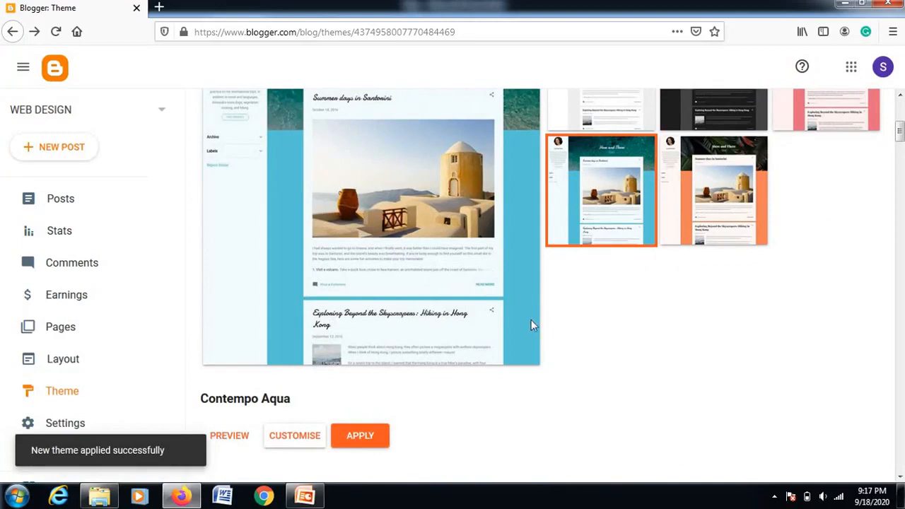
{"action": "scroll", "coordinate": [539, 336], "scroll_direction": "down", "scroll_amount": 3}
{"action": "scroll", "coordinate": [541, 333], "scroll_direction": "up", "scroll_amount": 7}
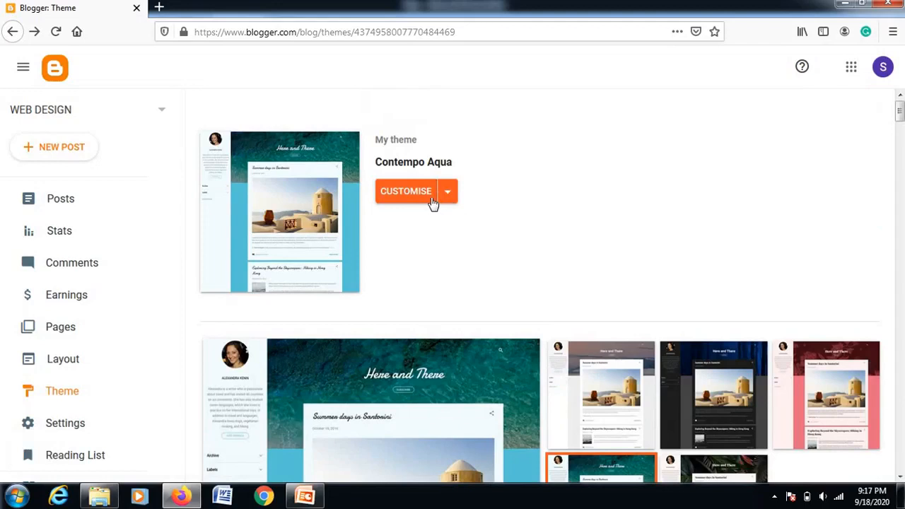
{"action": "scroll", "coordinate": [186, 384], "scroll_direction": "down", "scroll_amount": 3}
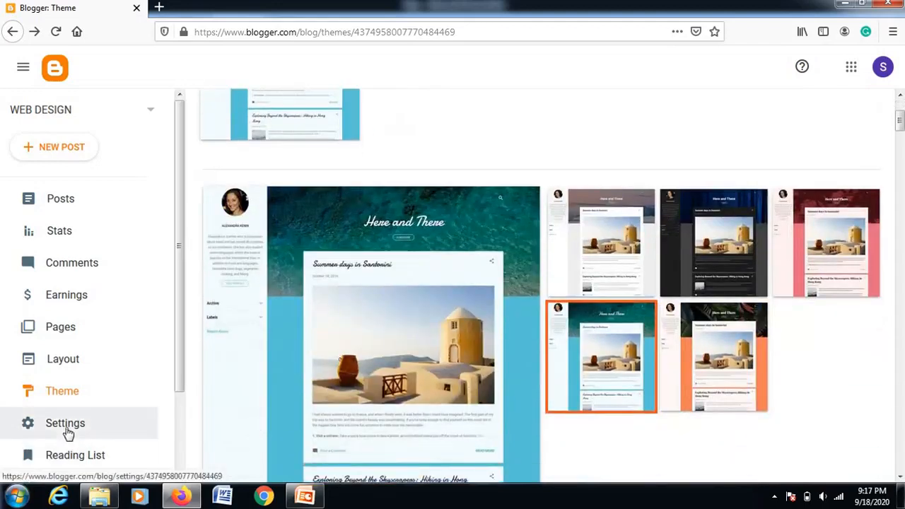
Open the blog's Settings, then cancel the Description dialog leaving it empty at 0/500
{"action": "left_click", "coordinate": [66, 427]}
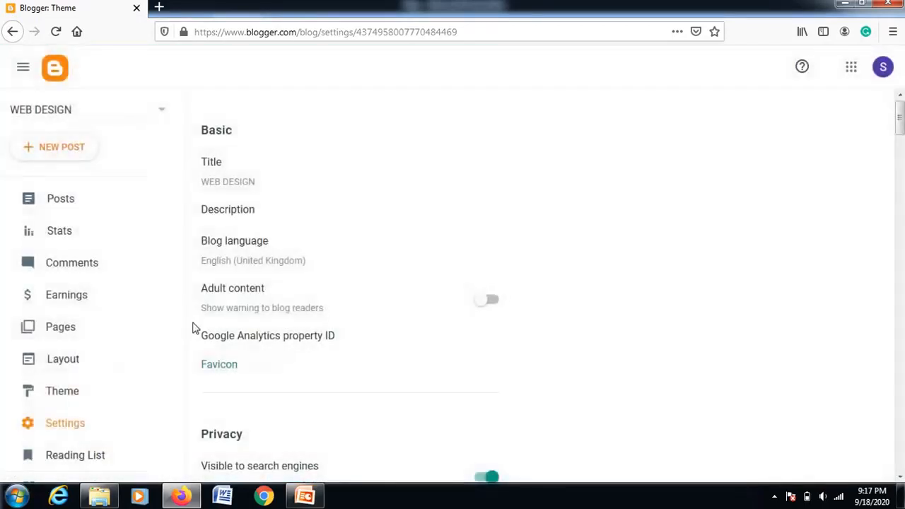
{"action": "scroll", "coordinate": [375, 135], "scroll_direction": "down", "scroll_amount": 5}
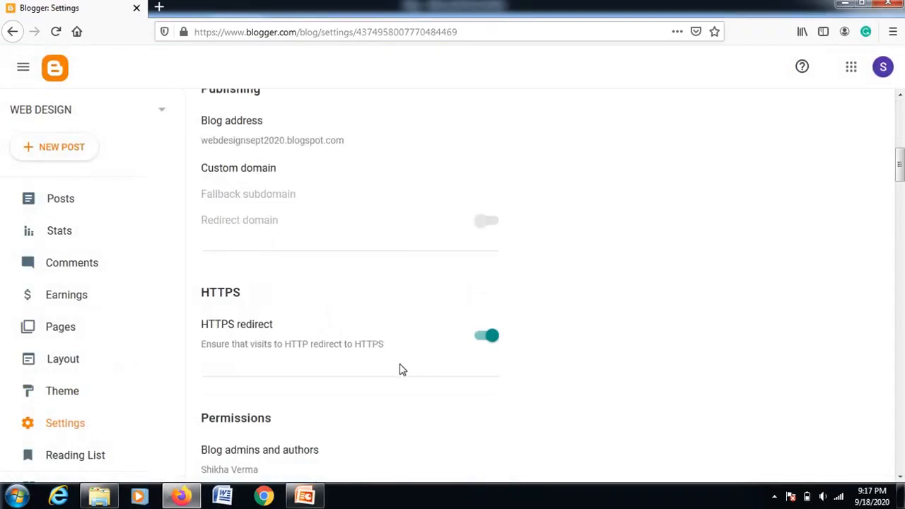
{"action": "scroll", "coordinate": [401, 367], "scroll_direction": "up", "scroll_amount": 6}
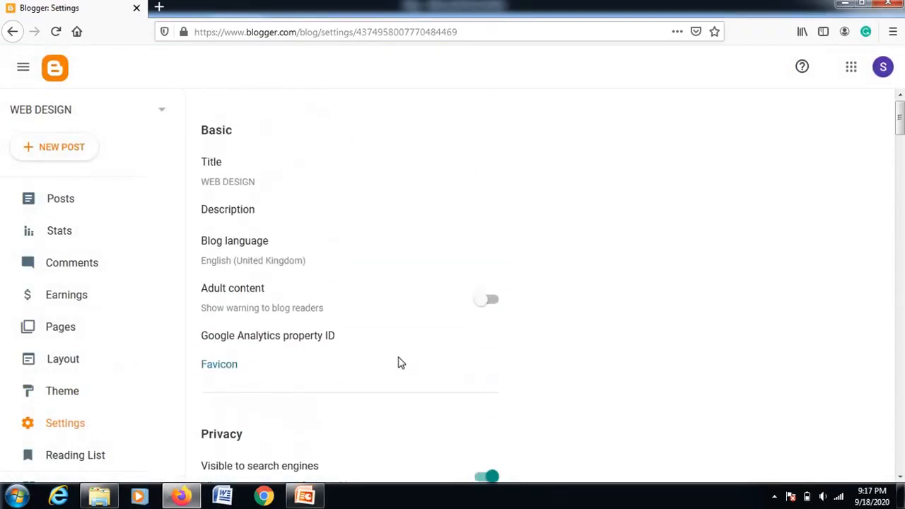
{"action": "left_click", "coordinate": [248, 212]}
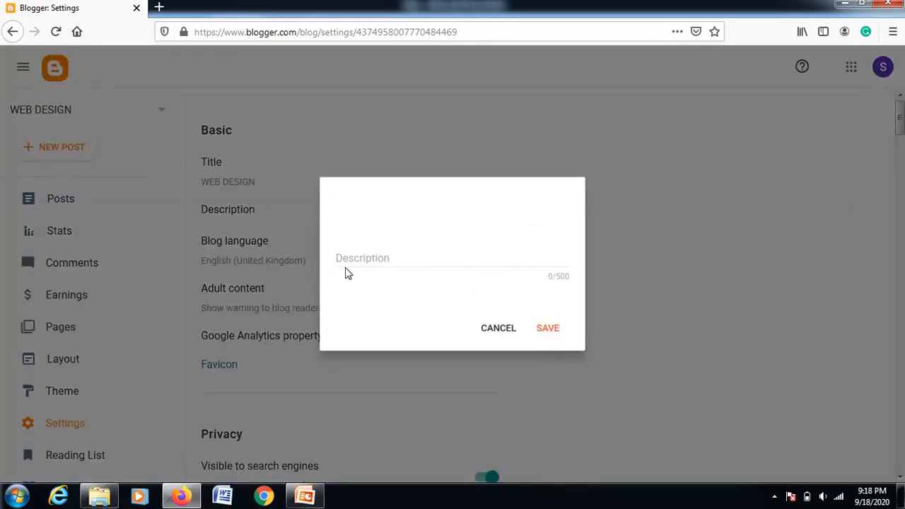
{"action": "left_click", "coordinate": [383, 258]}
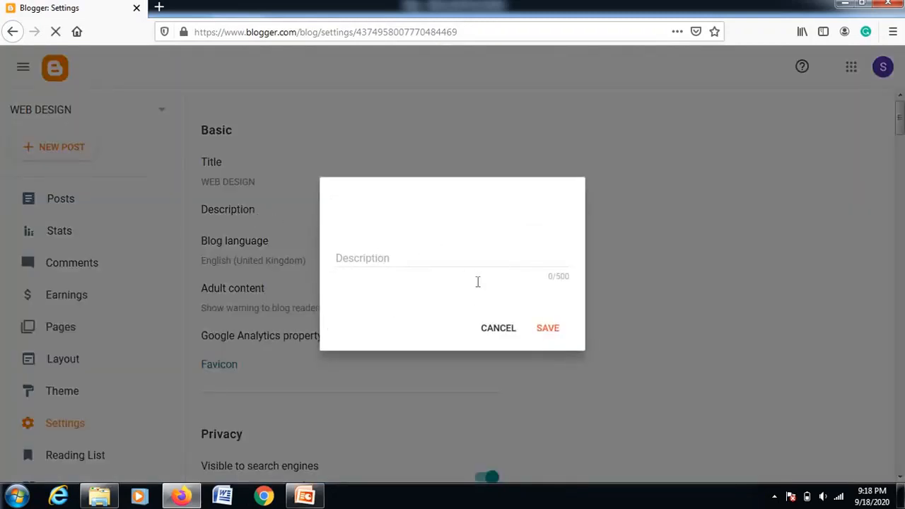
{"action": "left_click", "coordinate": [503, 332]}
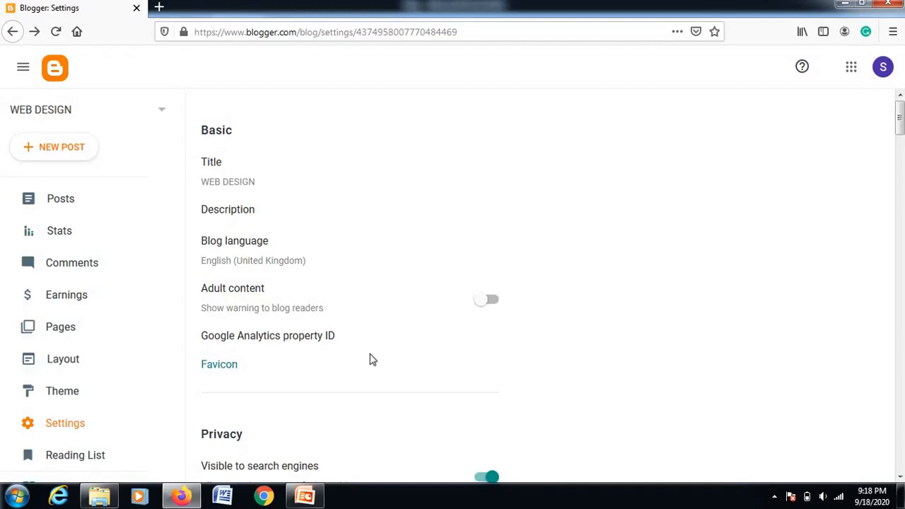
{"action": "scroll", "coordinate": [371, 360], "scroll_direction": "down", "scroll_amount": 3}
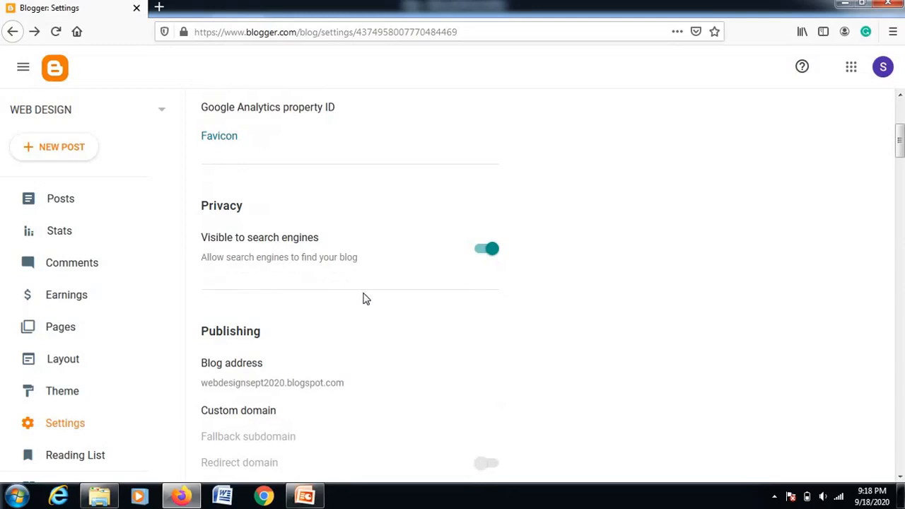
{"action": "left_click", "coordinate": [492, 255]}
{"action": "left_click", "coordinate": [489, 255]}
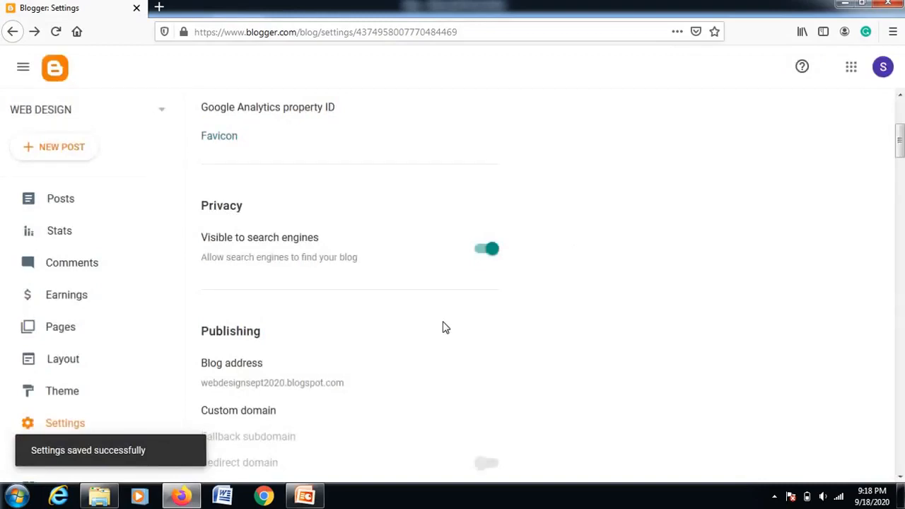
{"action": "scroll", "coordinate": [320, 364], "scroll_direction": "down", "scroll_amount": 2}
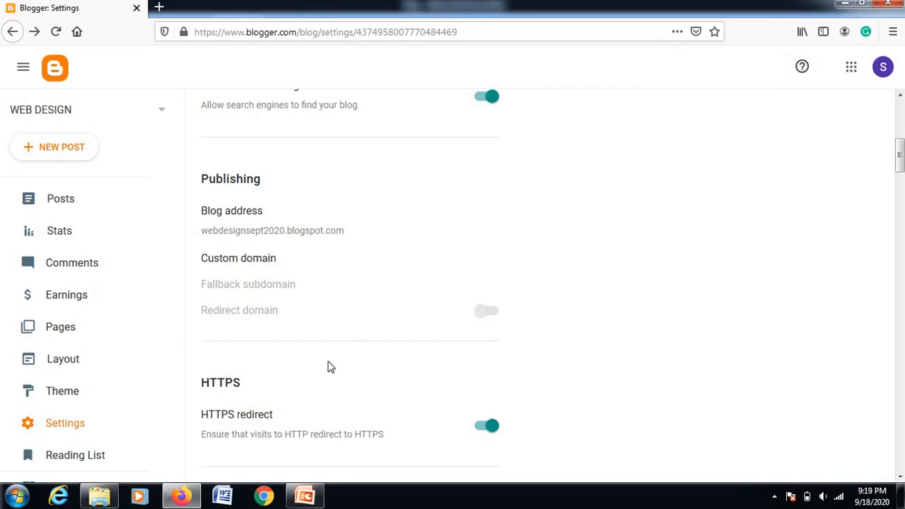
{"action": "scroll", "coordinate": [329, 367], "scroll_direction": "down", "scroll_amount": 3}
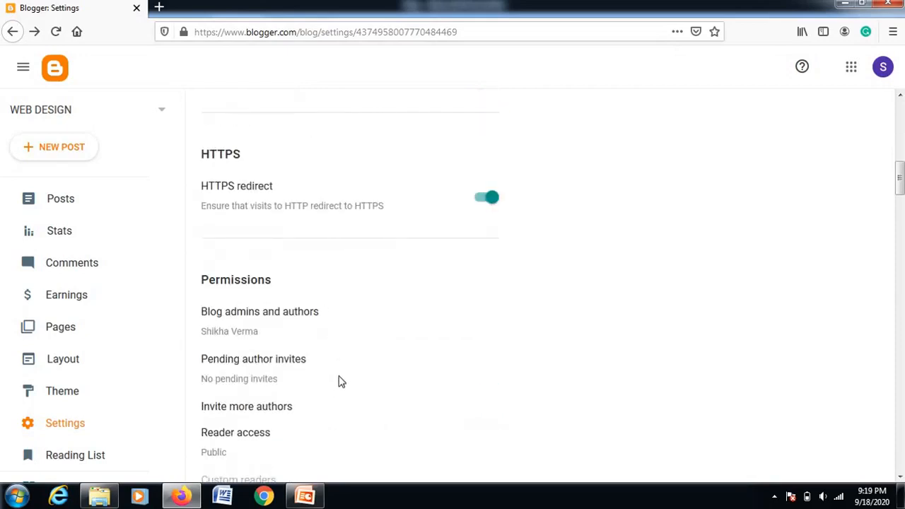
{"action": "scroll", "coordinate": [339, 382], "scroll_direction": "down", "scroll_amount": 5}
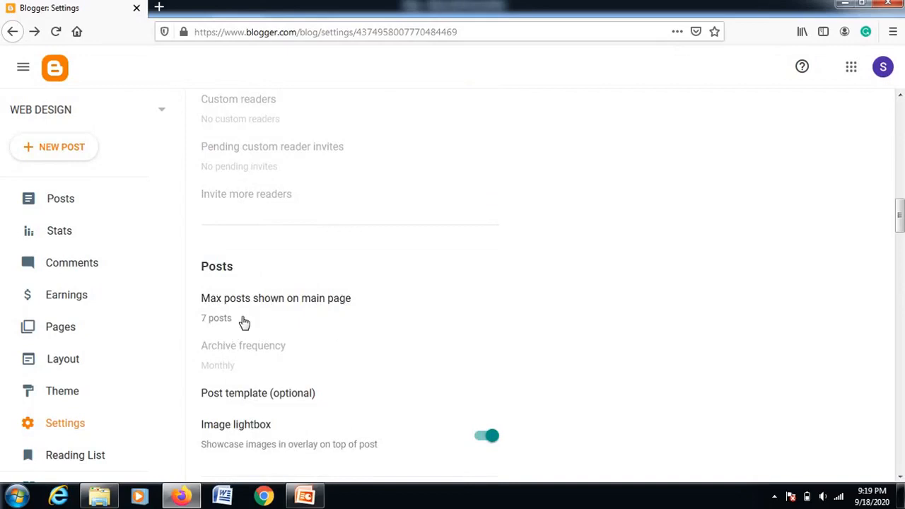
{"action": "scroll", "coordinate": [260, 389], "scroll_direction": "down", "scroll_amount": 2}
{"action": "scroll", "coordinate": [260, 388], "scroll_direction": "down", "scroll_amount": 2}
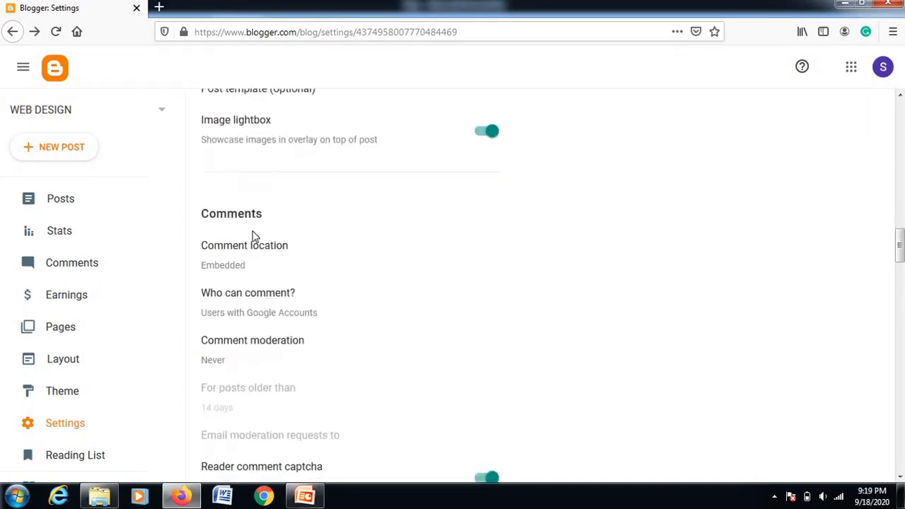
{"action": "scroll", "coordinate": [261, 363], "scroll_direction": "down", "scroll_amount": 1}
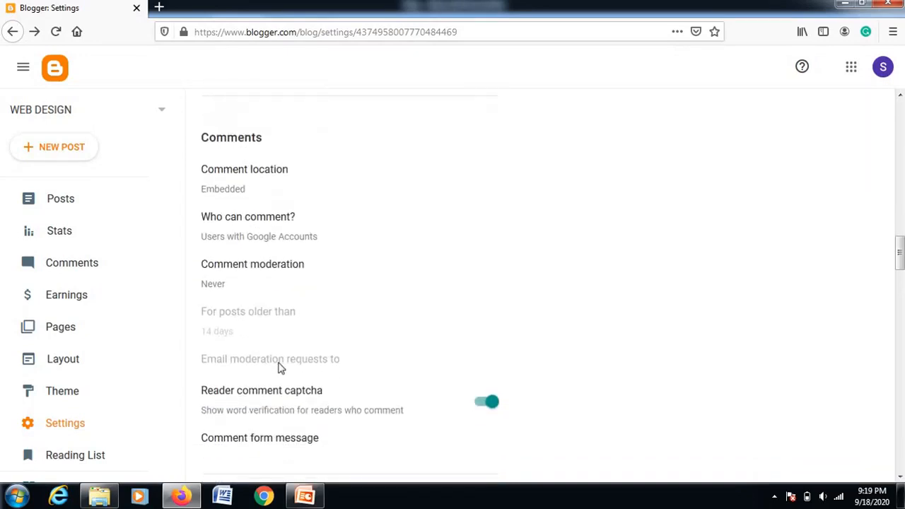
{"action": "scroll", "coordinate": [337, 444], "scroll_direction": "down", "scroll_amount": 3}
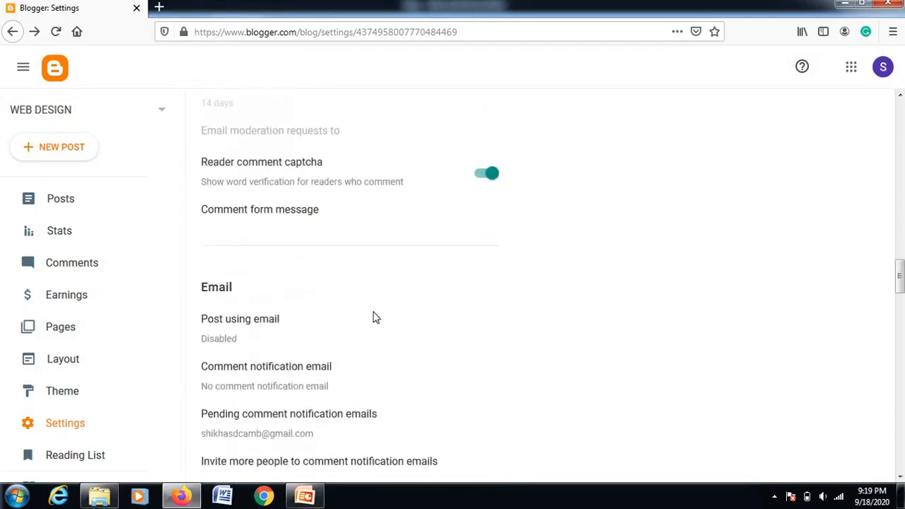
{"action": "scroll", "coordinate": [374, 317], "scroll_direction": "down", "scroll_amount": 3}
{"action": "scroll", "coordinate": [387, 343], "scroll_direction": "down", "scroll_amount": 7}
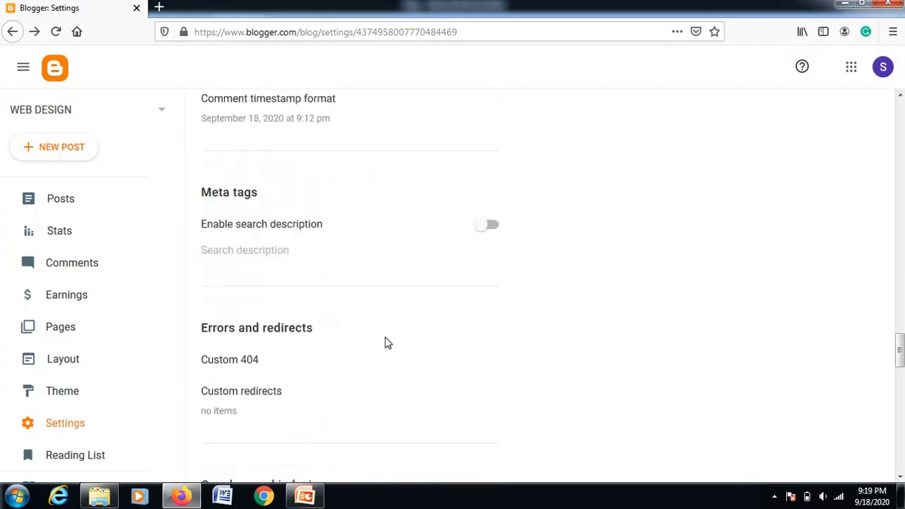
{"action": "scroll", "coordinate": [387, 343], "scroll_direction": "down", "scroll_amount": 4}
{"action": "scroll", "coordinate": [387, 343], "scroll_direction": "down", "scroll_amount": 10}
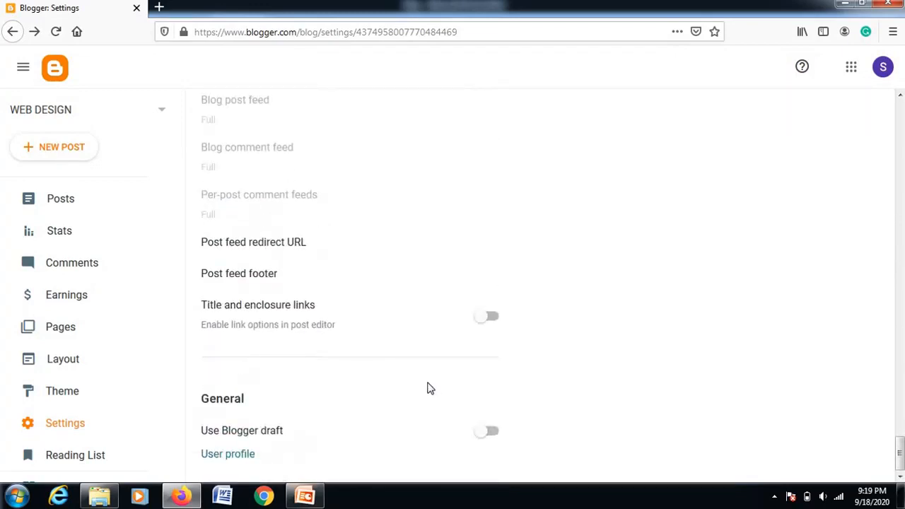
{"action": "scroll", "coordinate": [780, 333], "scroll_direction": "up", "scroll_amount": 5}
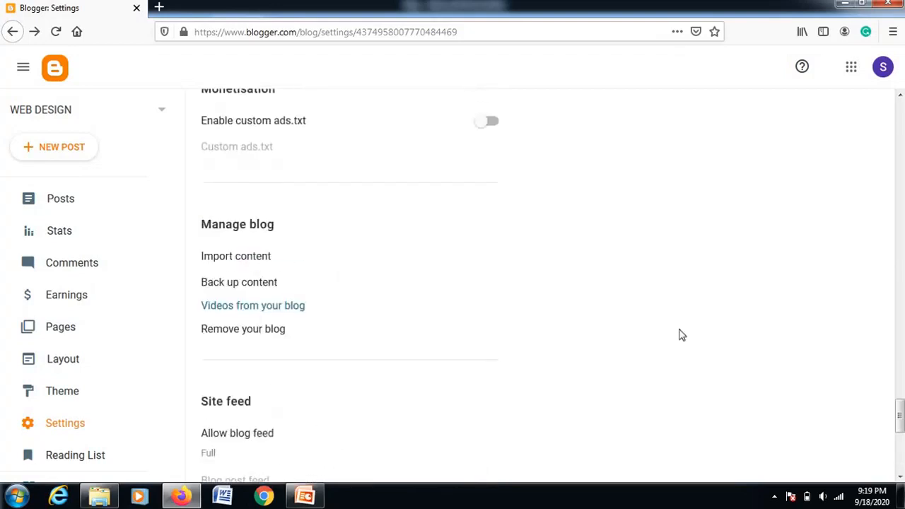
Remove the WEB DESIGN blog and confirm the Delete blog dialog
{"action": "left_click", "coordinate": [239, 333]}
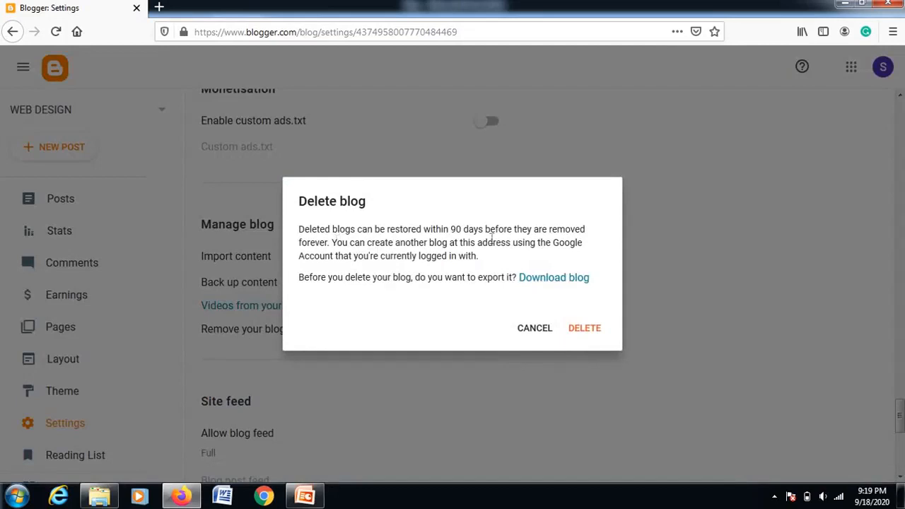
{"action": "left_click", "coordinate": [585, 329]}
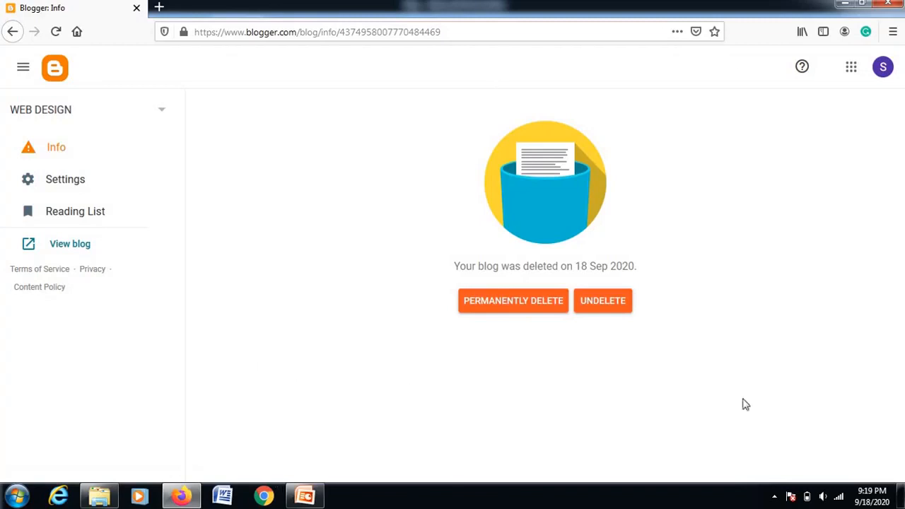
Request permanent deletion of WEB DESIGN, backing out once before reaching the final confirmation
{"action": "left_click", "coordinate": [526, 310]}
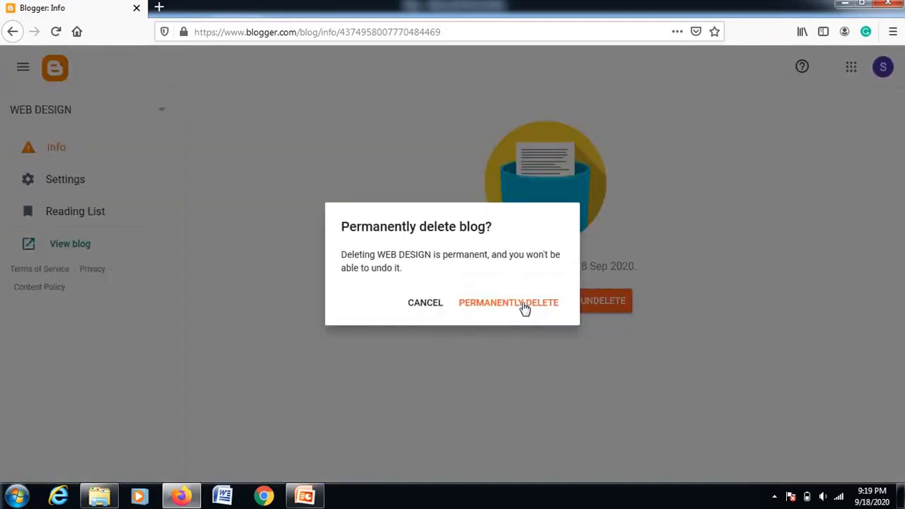
{"action": "left_click", "coordinate": [424, 304]}
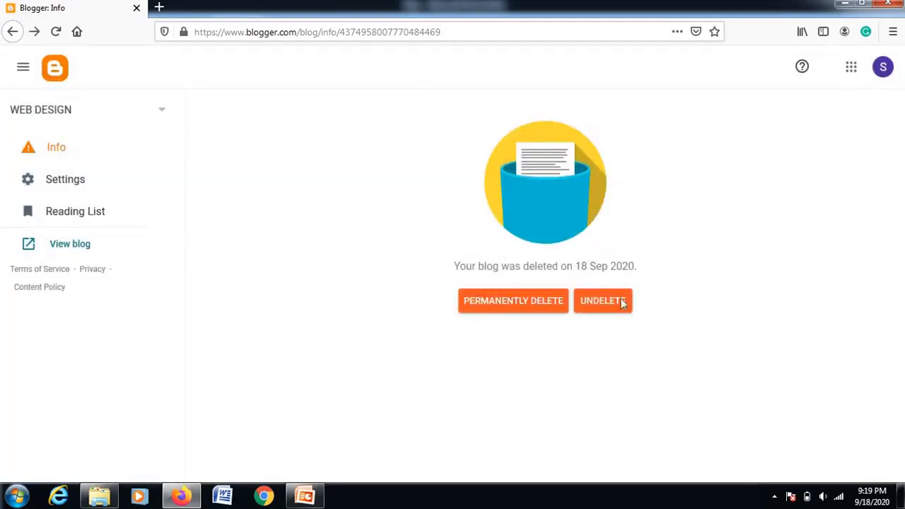
{"action": "left_click", "coordinate": [507, 305]}
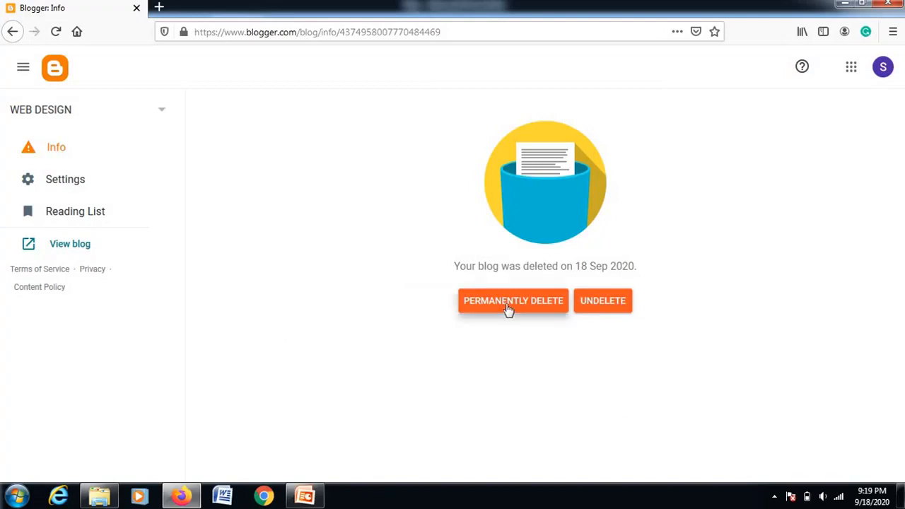
{"action": "left_click", "coordinate": [508, 304]}
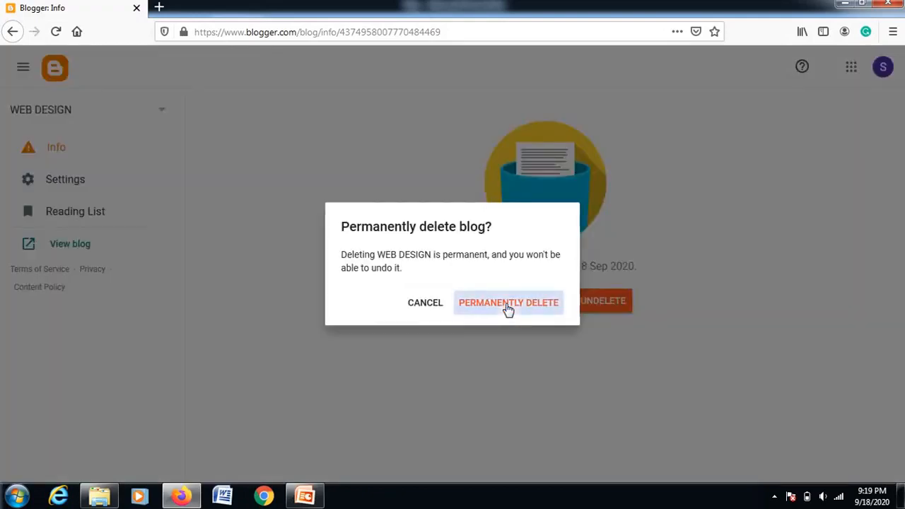